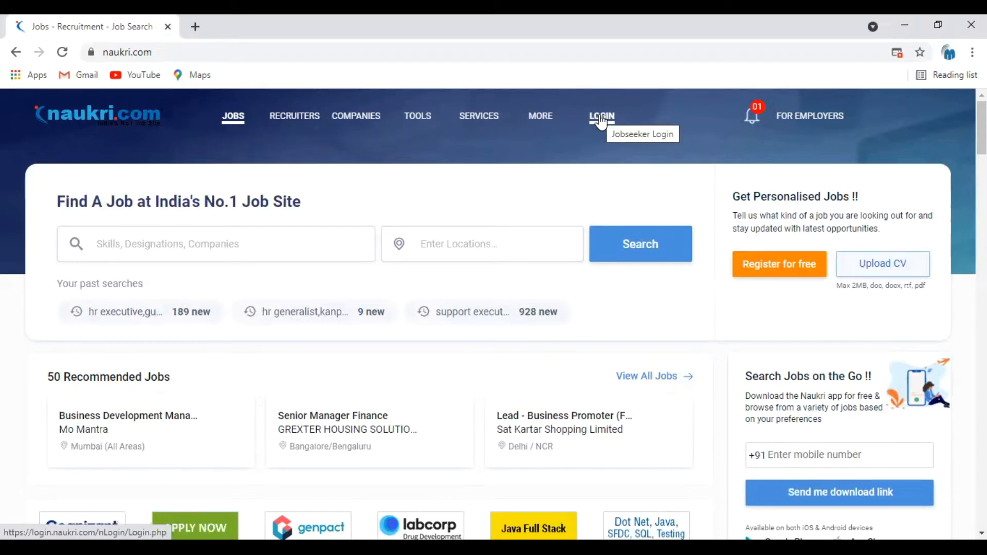
Review the job posting packages offered to employers for online purchase, and return to the job site's home page.
mouse_move(785, 126)
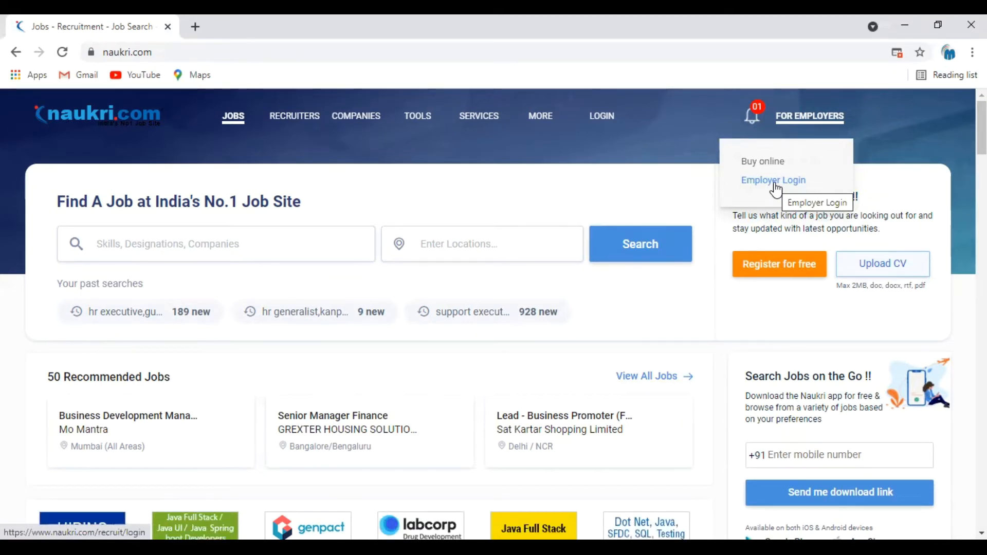
click(758, 163)
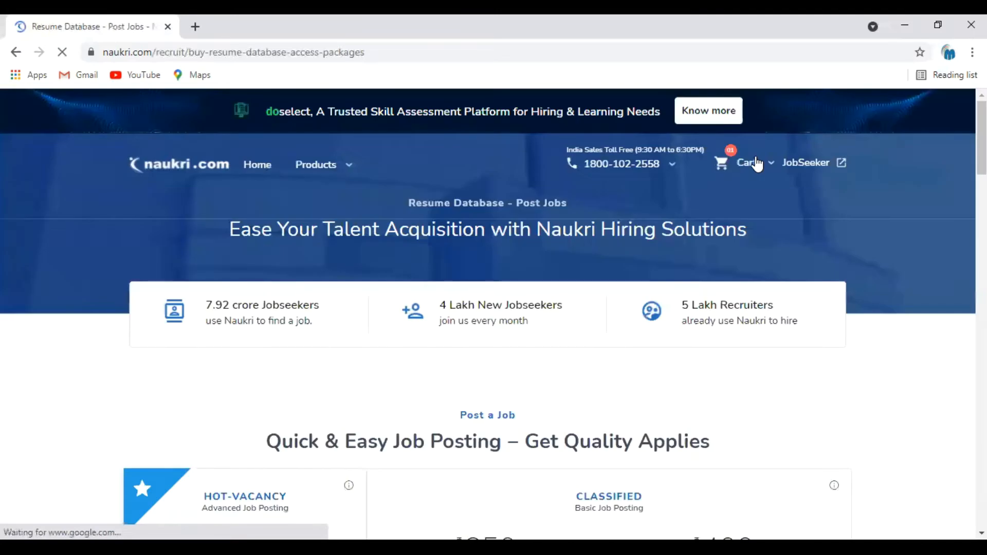
scroll(472, 341, down, 5)
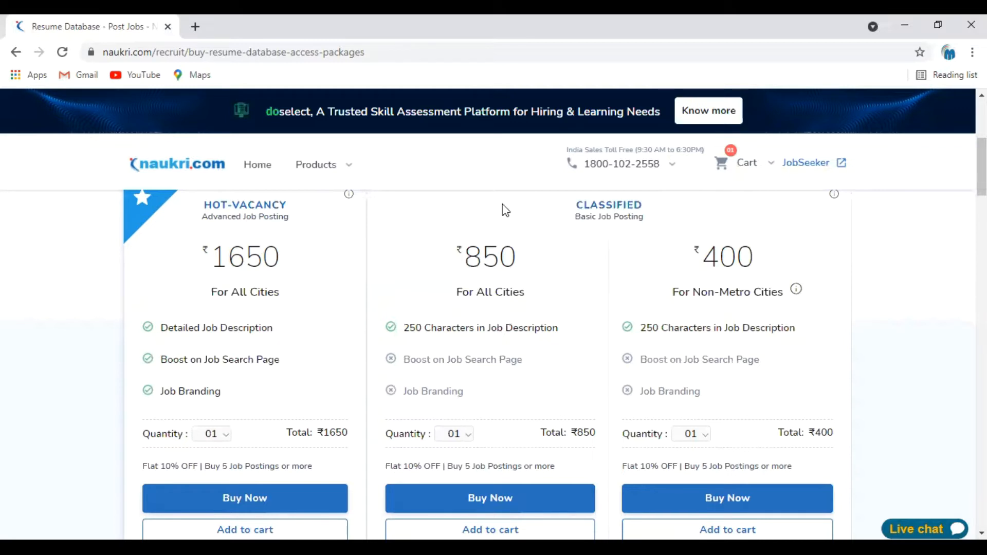
scroll(506, 210, up, 5)
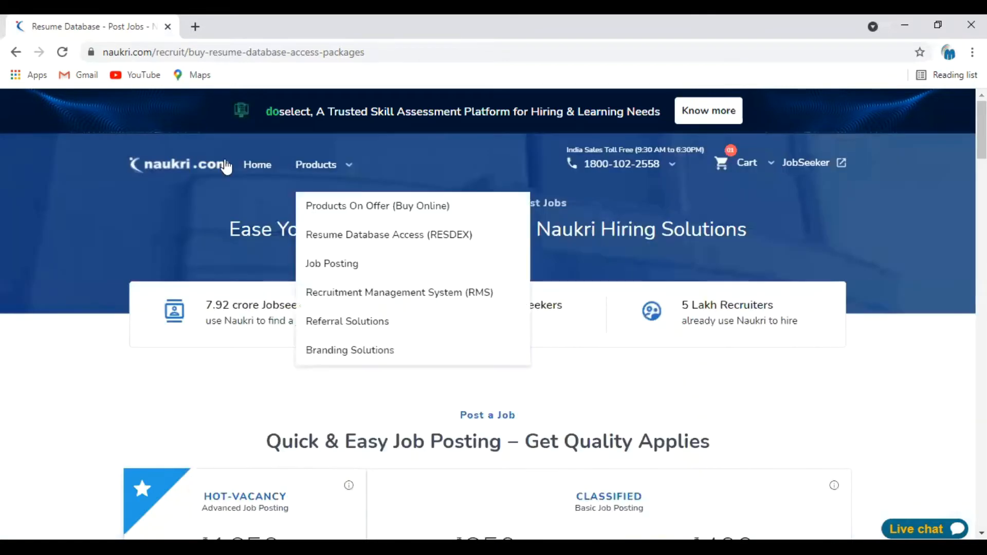
click(15, 52)
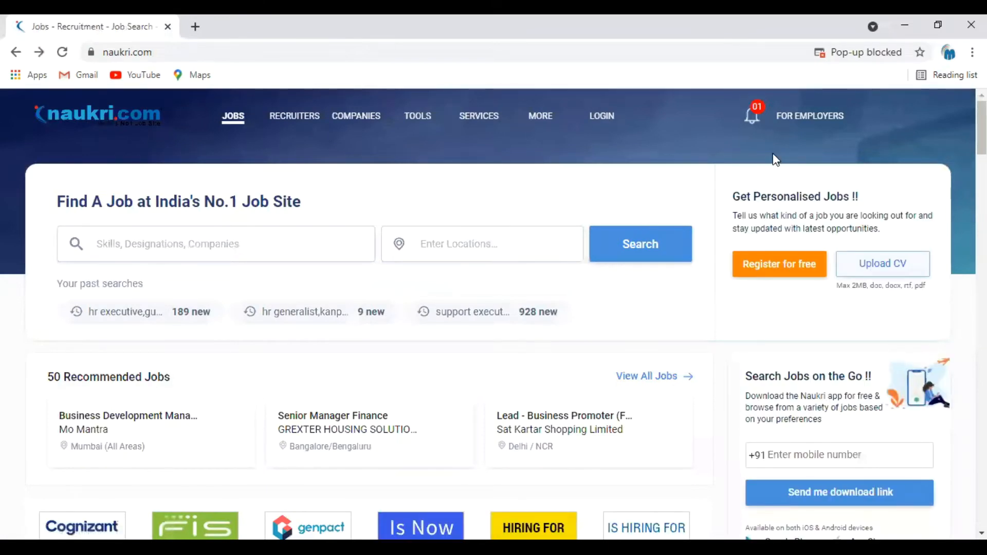
Open the employer login page and sign in with the registered email ID and the account password.
mouse_move(790, 132)
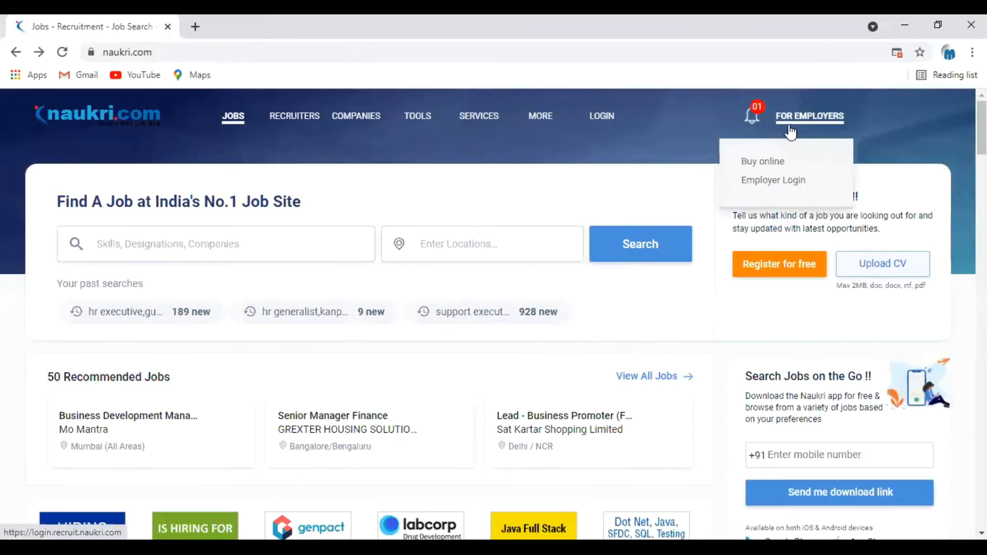
click(780, 181)
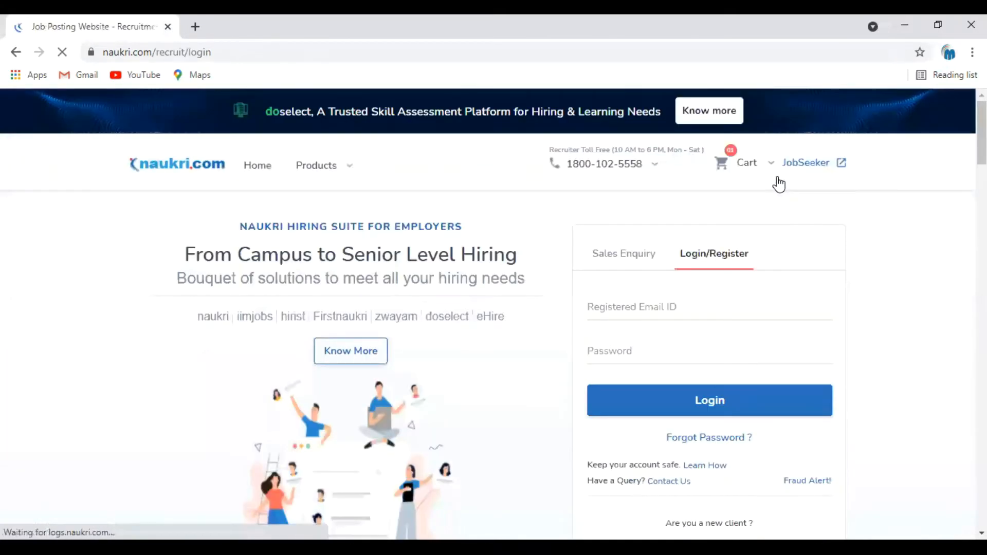
click(657, 308)
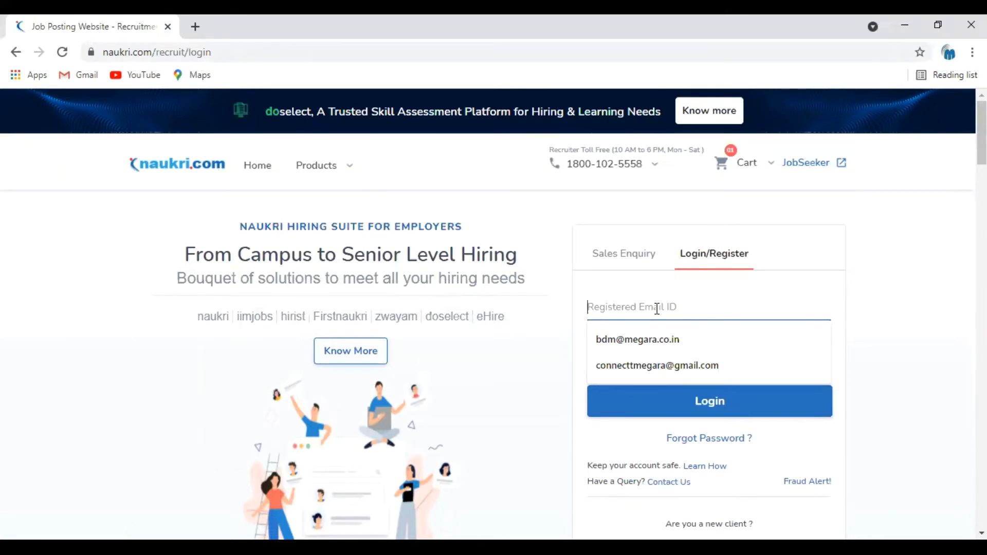
click(657, 346)
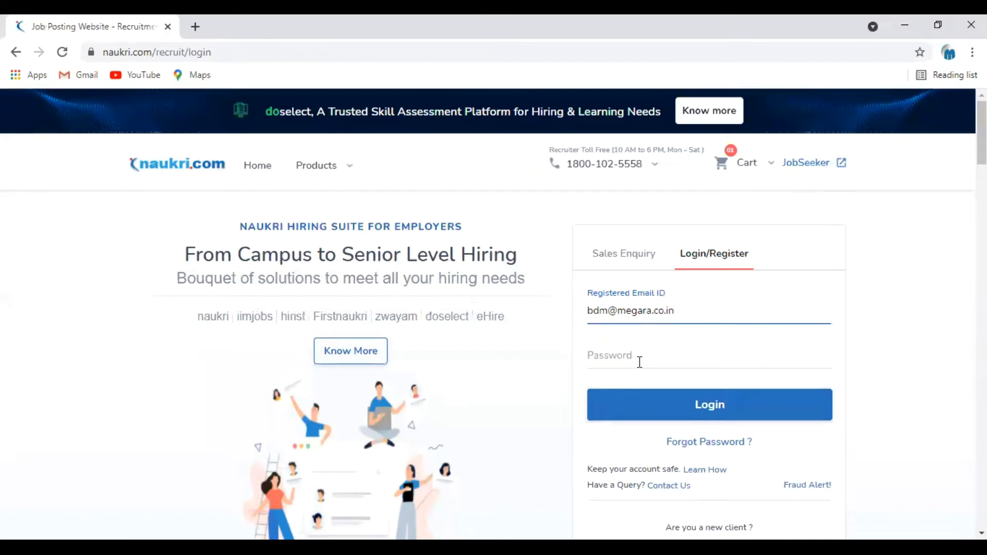
click(640, 362)
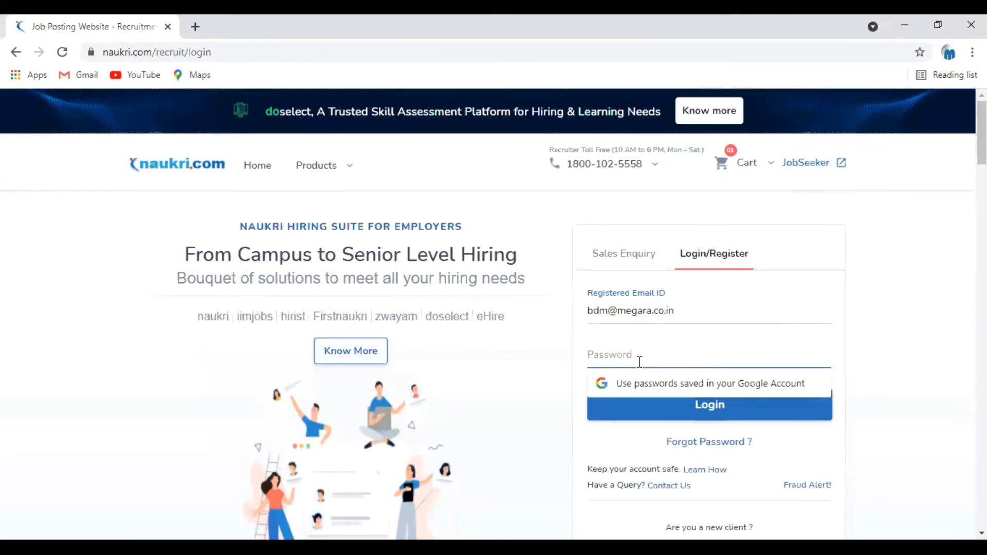
text(*********)
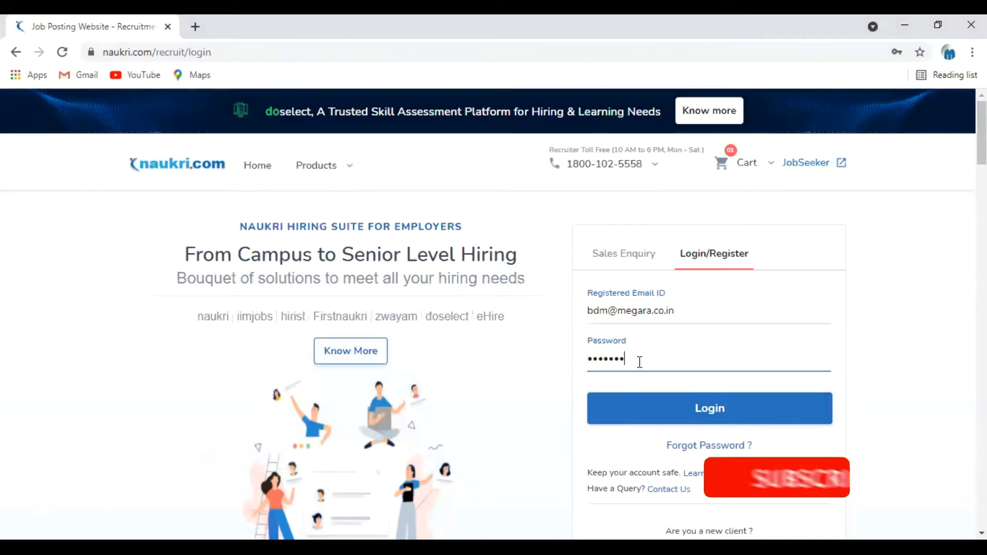
key(BackSpace)
key(BackSpace)
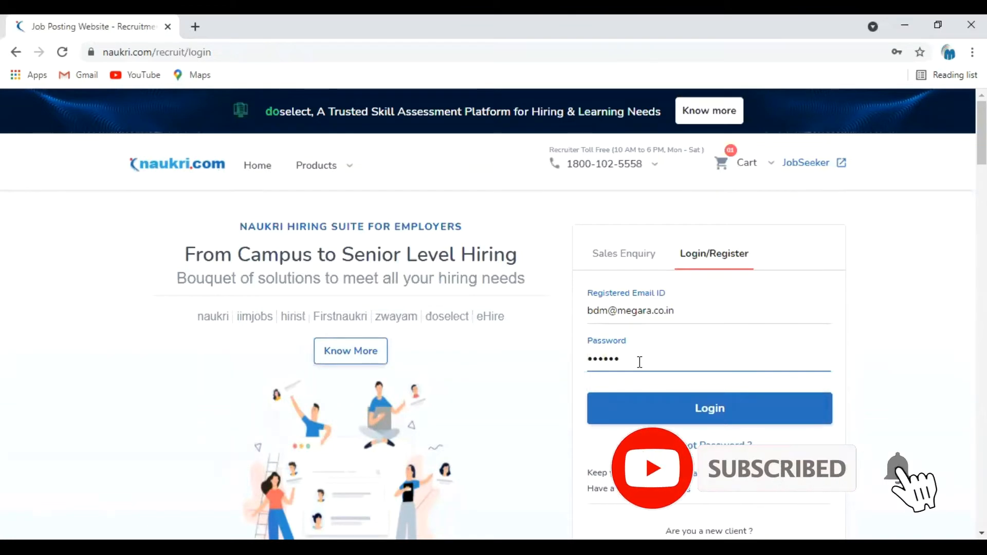
text(***)
key(Return)
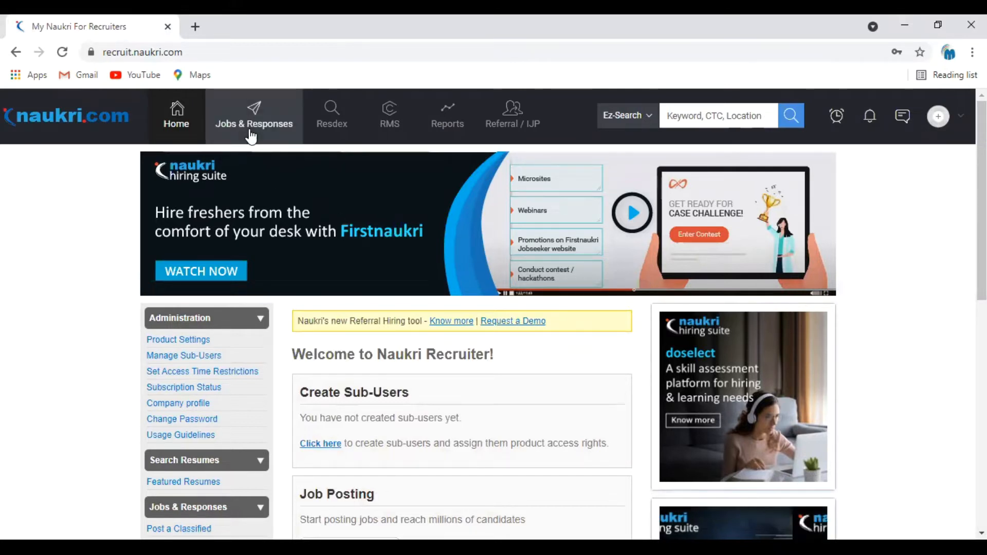
Go to the Manage Jobs & Responses page and start a new Classified job posting.
mouse_move(251, 136)
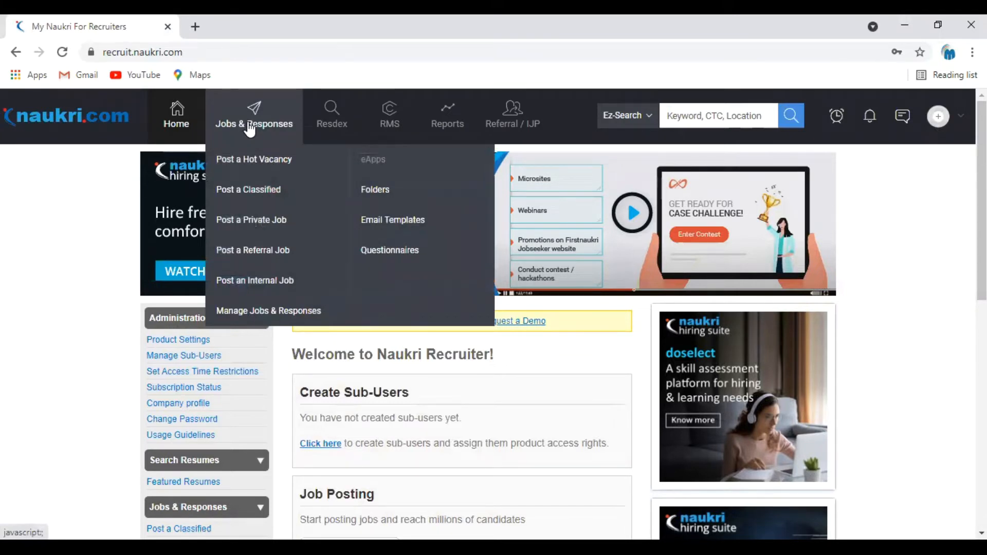
click(248, 312)
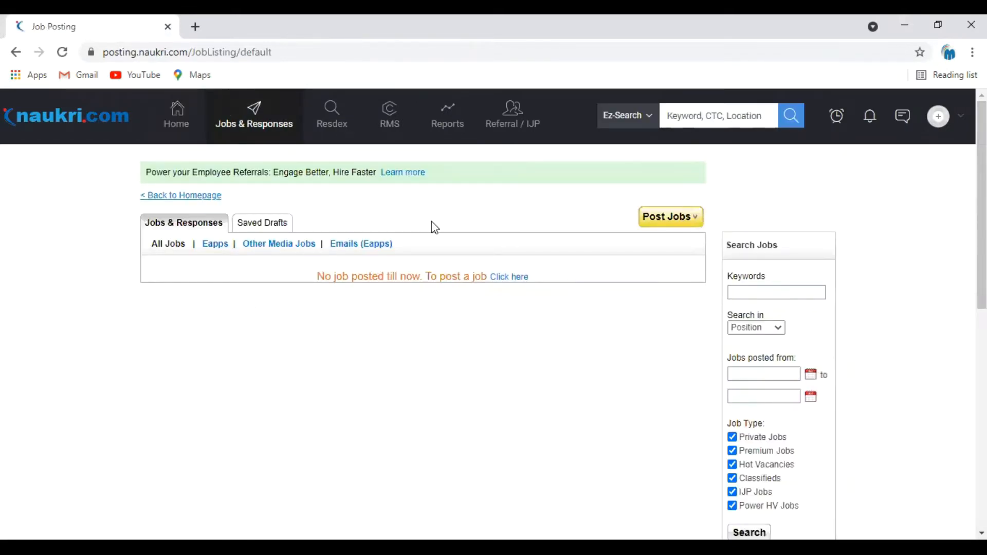
click(683, 219)
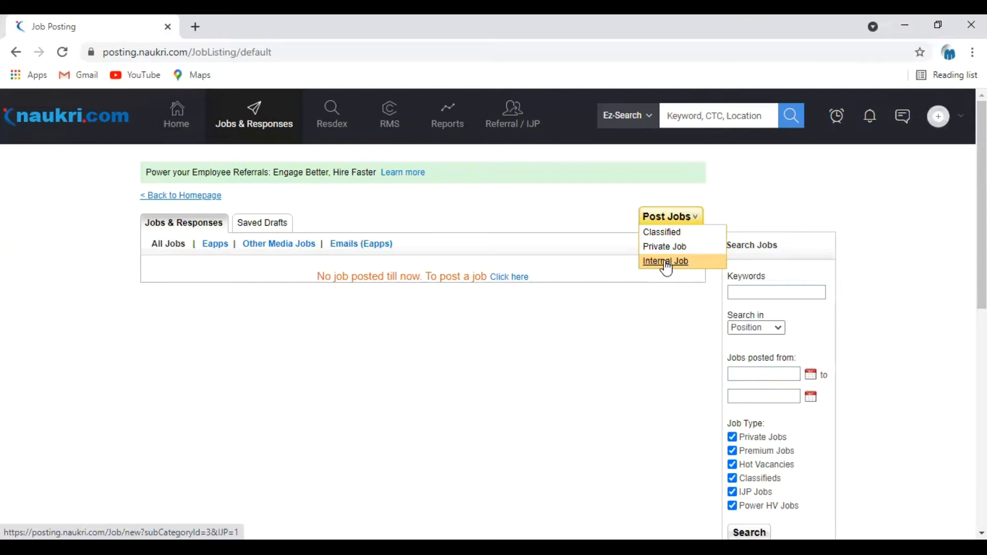
click(667, 263)
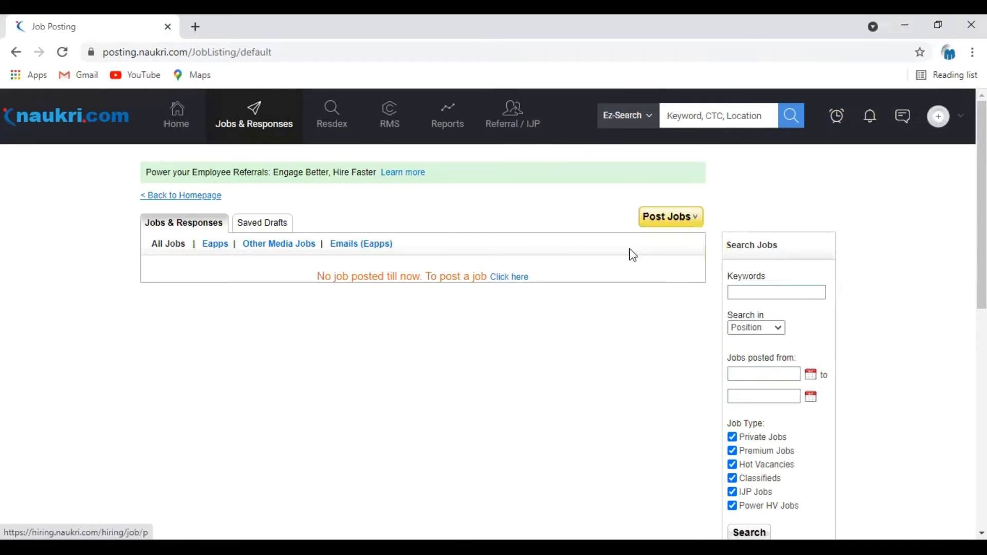
mouse_move(661, 225)
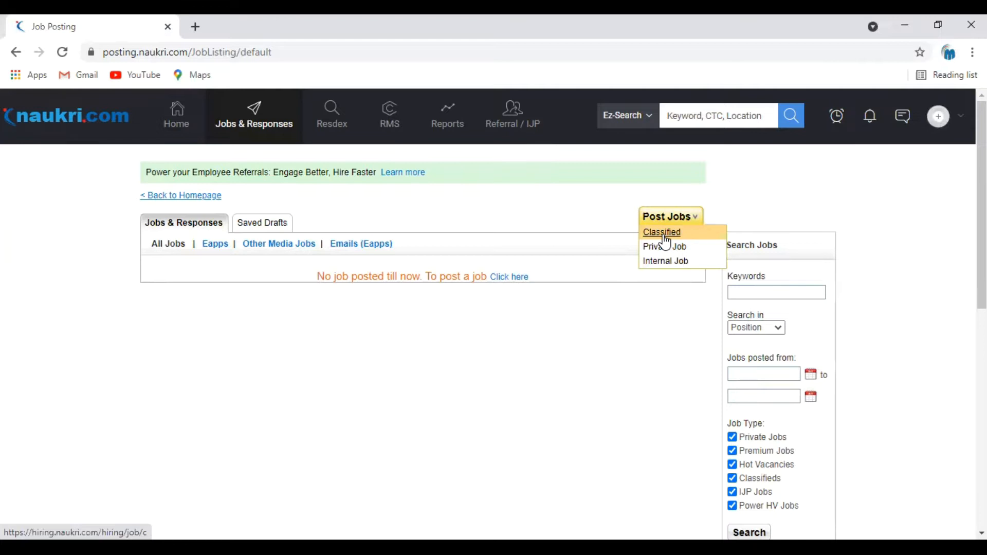
click(666, 237)
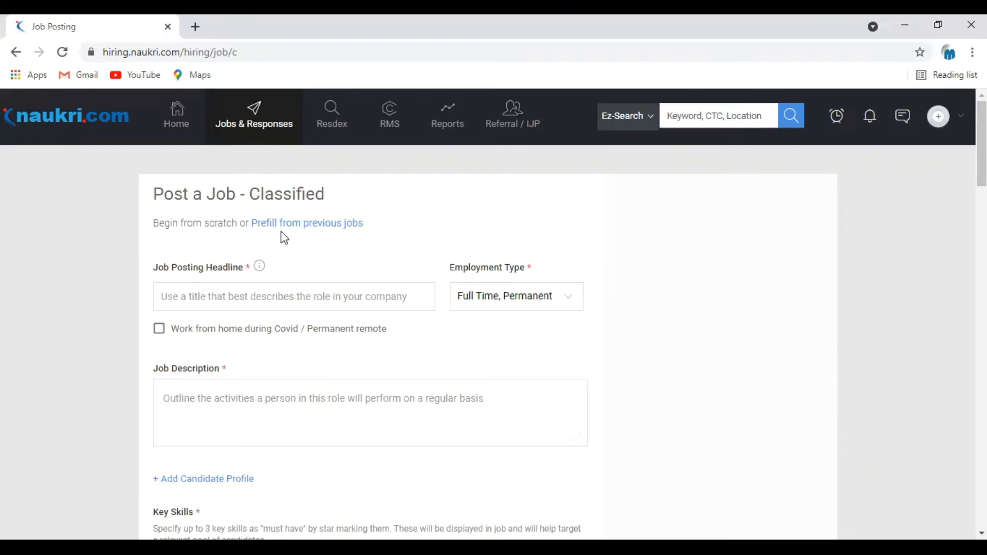
Show the option to prefill the posting from previous jobs.
click(337, 224)
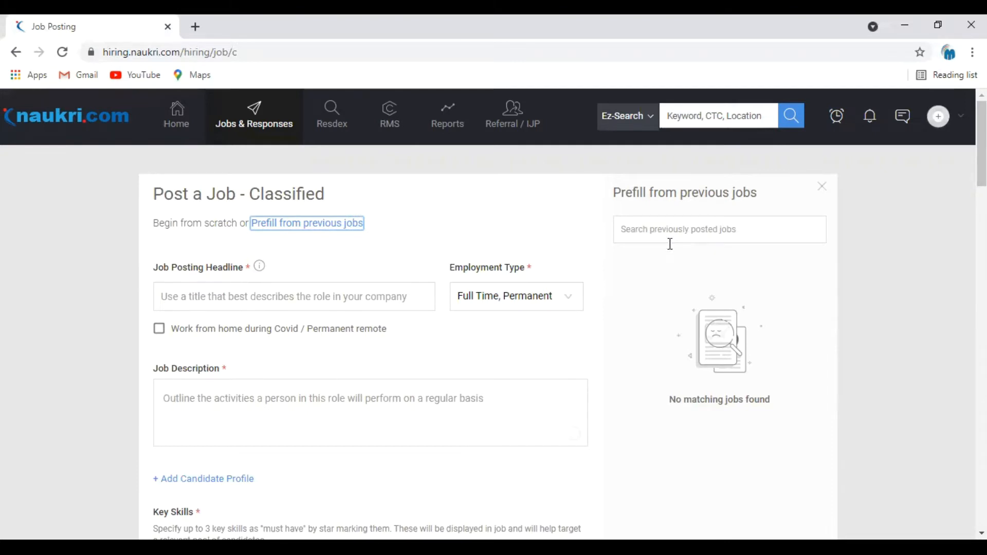
click(431, 246)
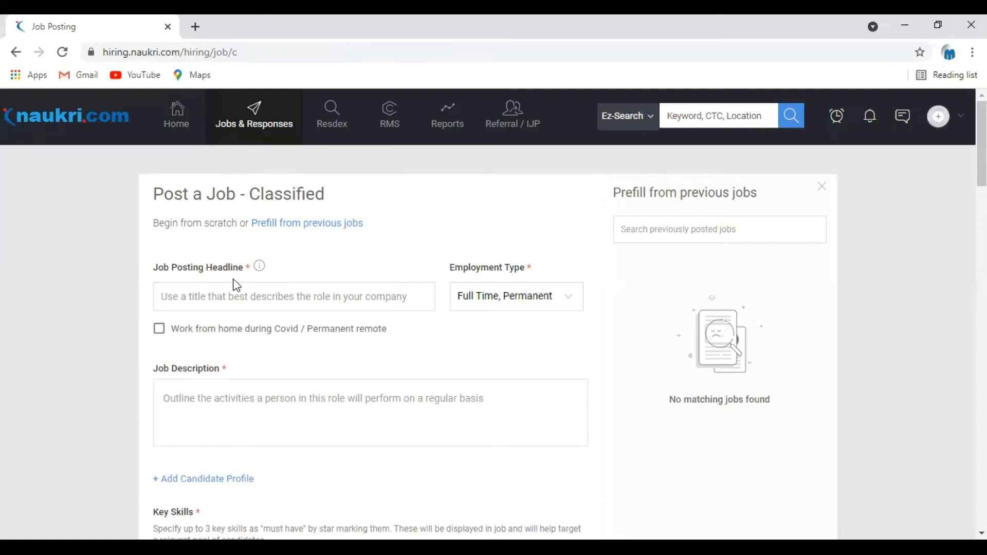
Set the job posting headline to the suggested title HR Executive.
click(252, 298)
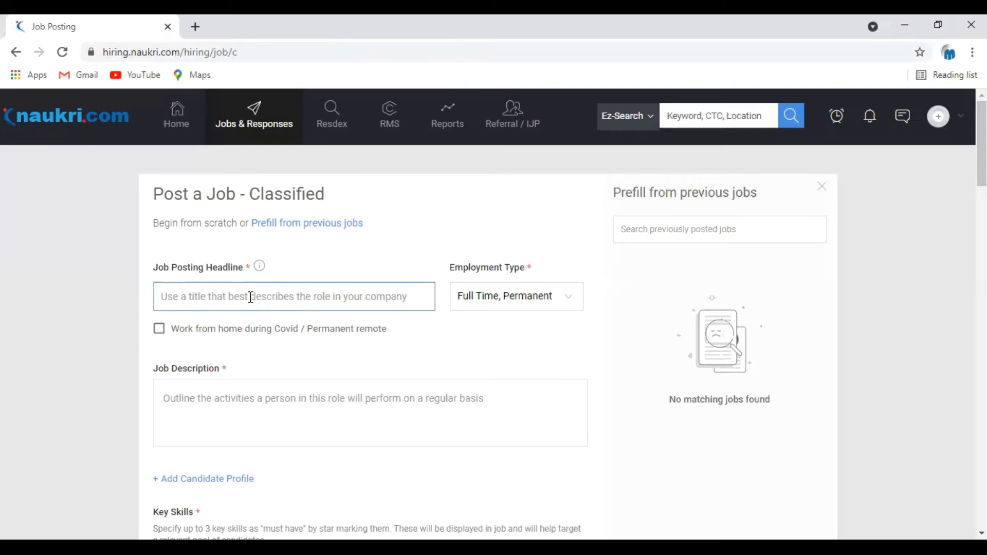
text(hr)
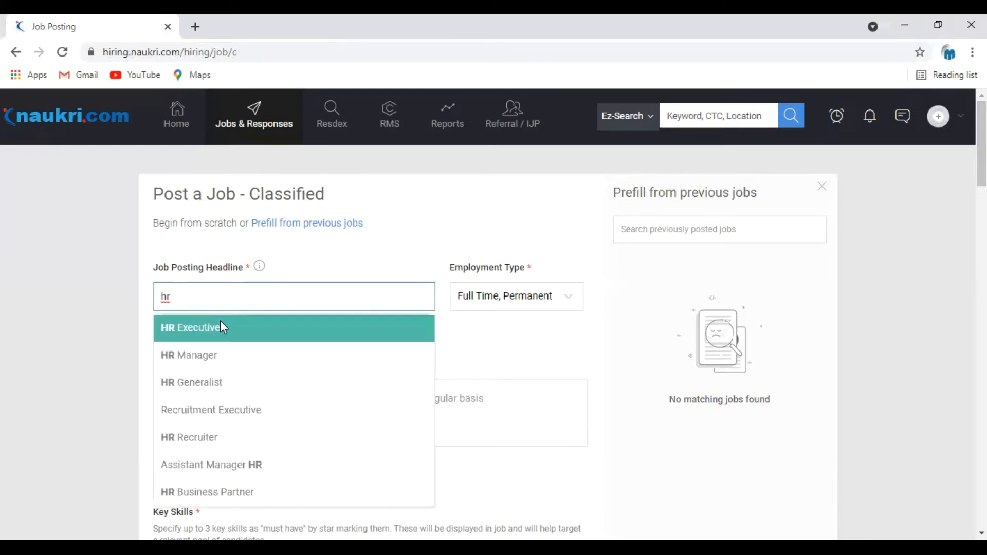
click(223, 327)
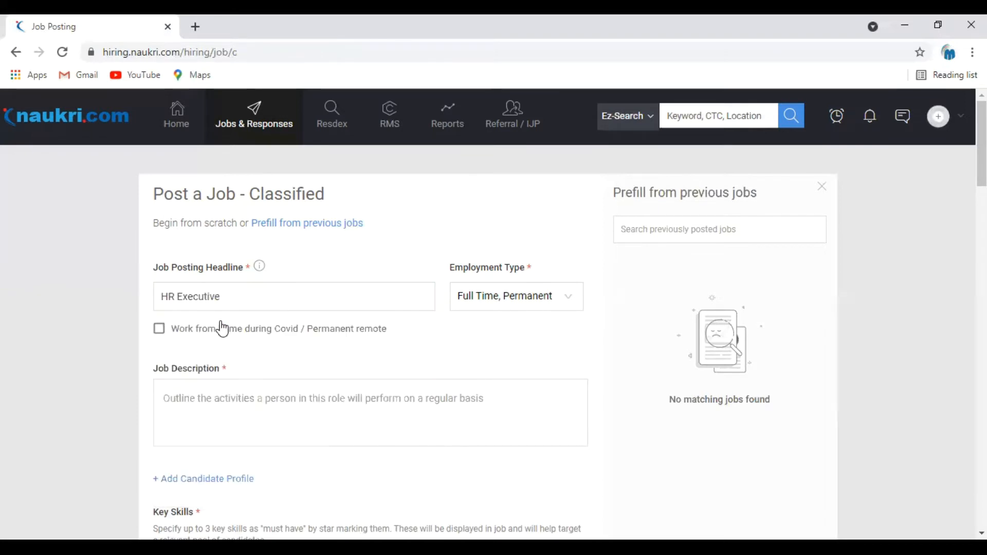
Change the job posting headline to HR Generalist and choose Full Time, Permanent as the employment type.
click(232, 299)
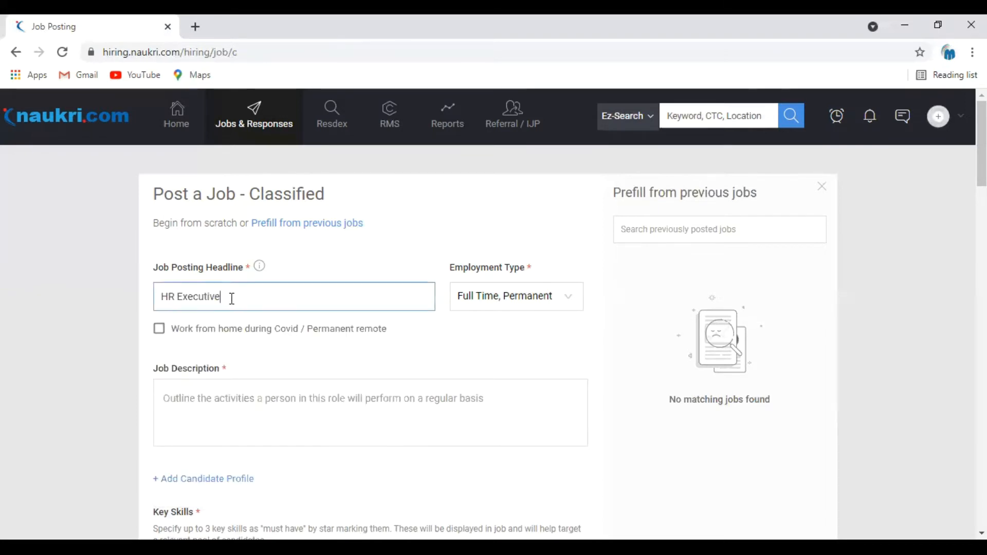
key(BackSpace)
key(BackSpace)
key(BackSpace)
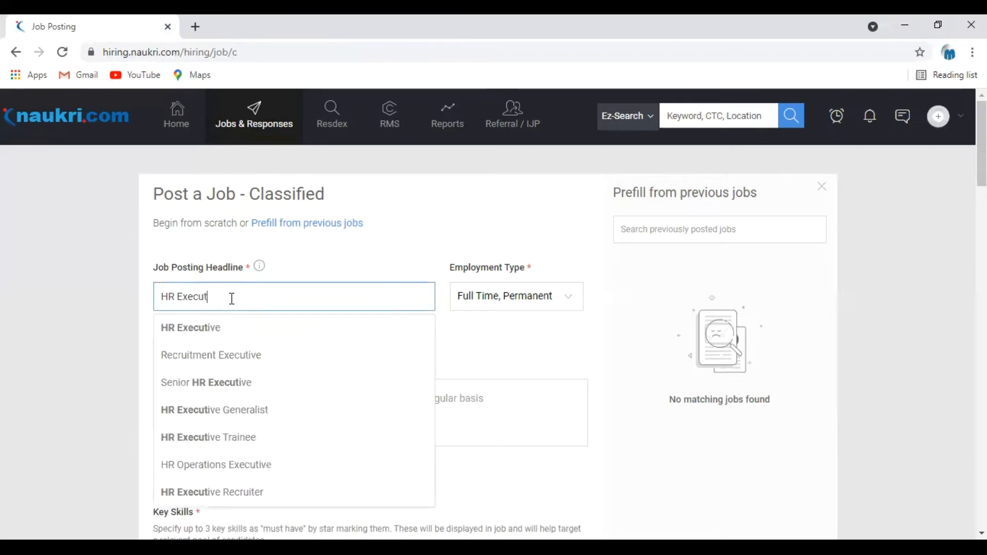
key(BackSpace)
key(BackSpace)
key(BackSpace)
key(BackSpace)
key(BackSpace)
key(BackSpace)
key(BackSpace)
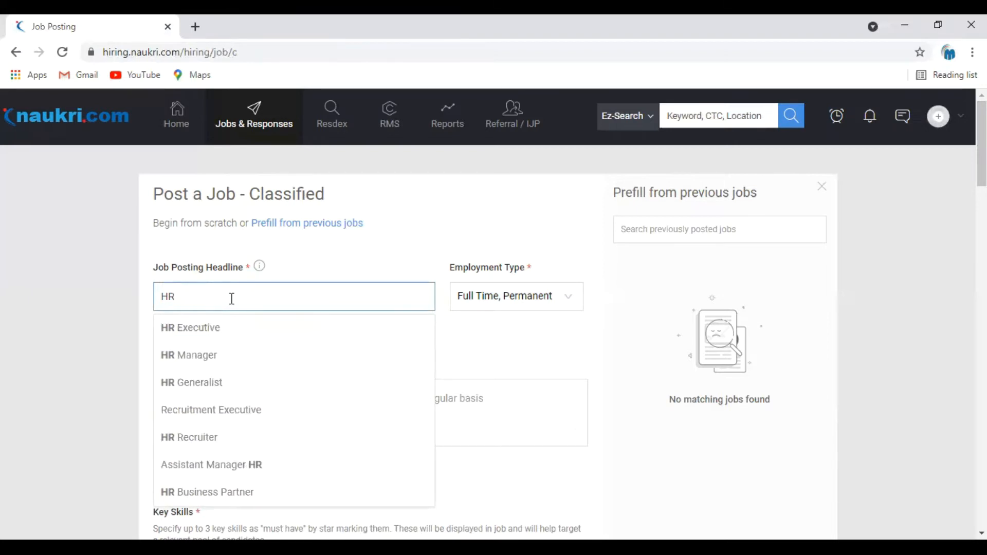
click(208, 380)
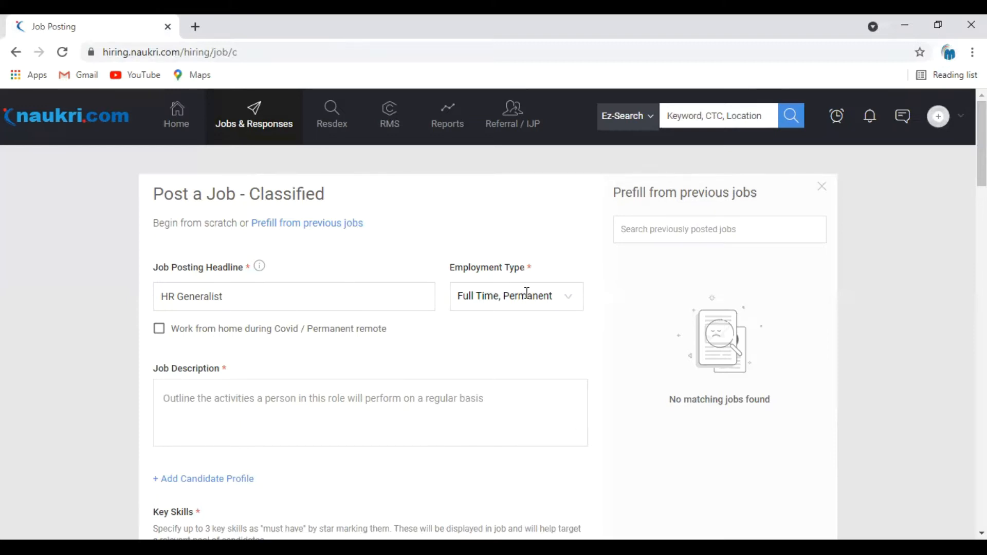
click(570, 307)
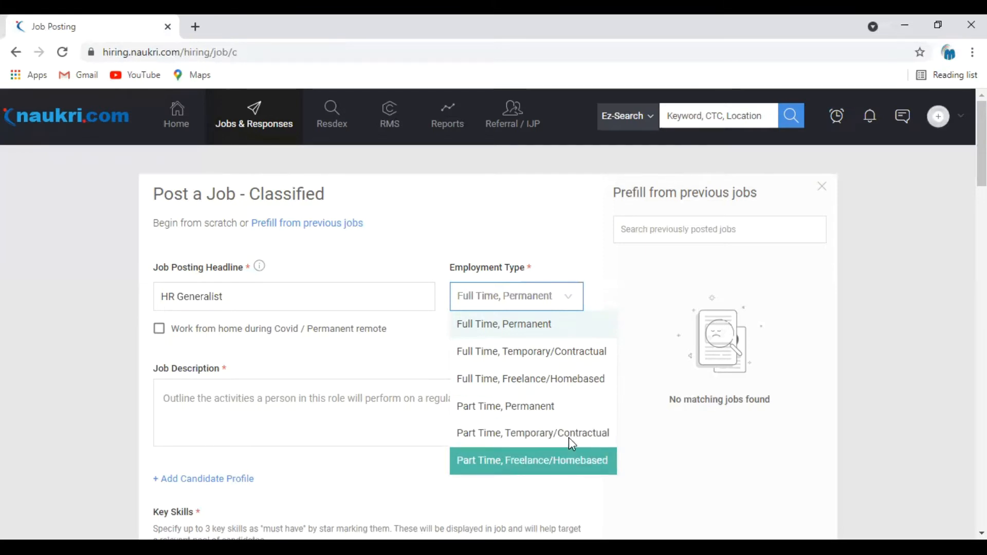
click(509, 324)
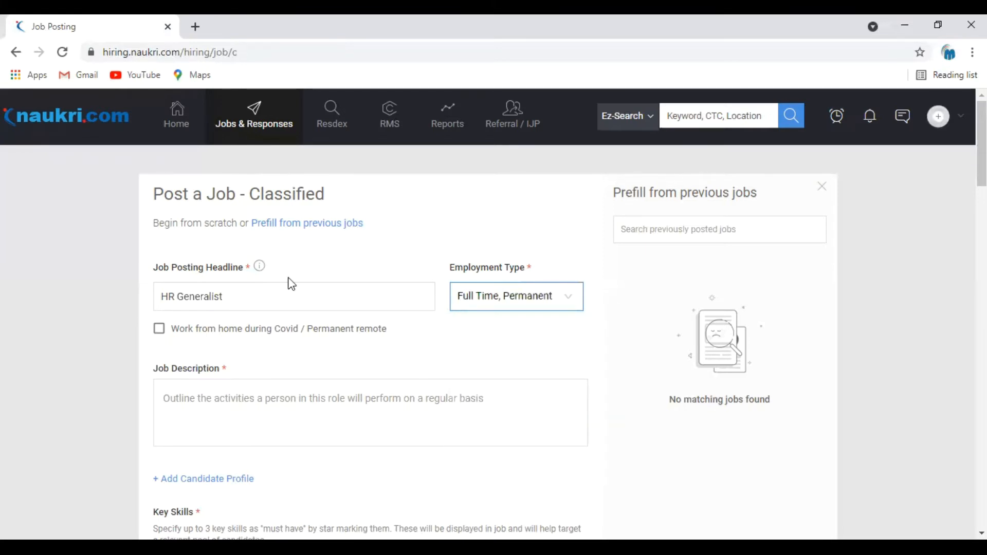
Add the candidate profile section and enter "Payroll, Labour Law, On boarding" as the job description.
mouse_move(255, 268)
scroll(330, 374, down, 2)
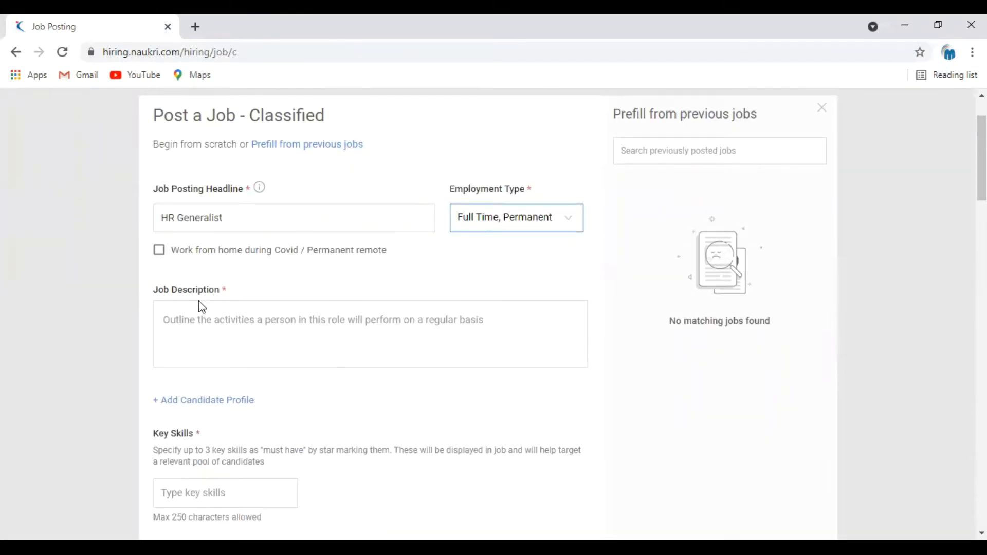
click(242, 332)
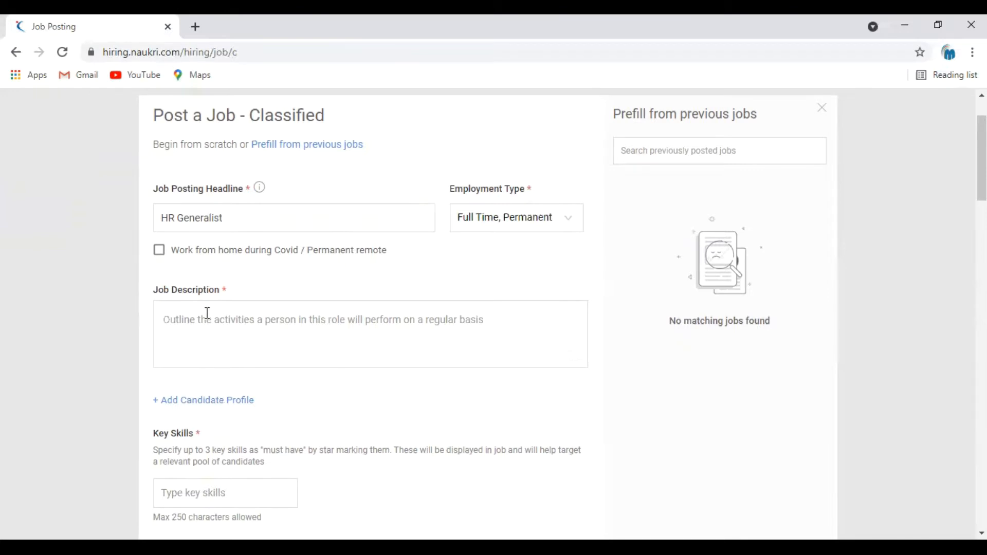
click(213, 403)
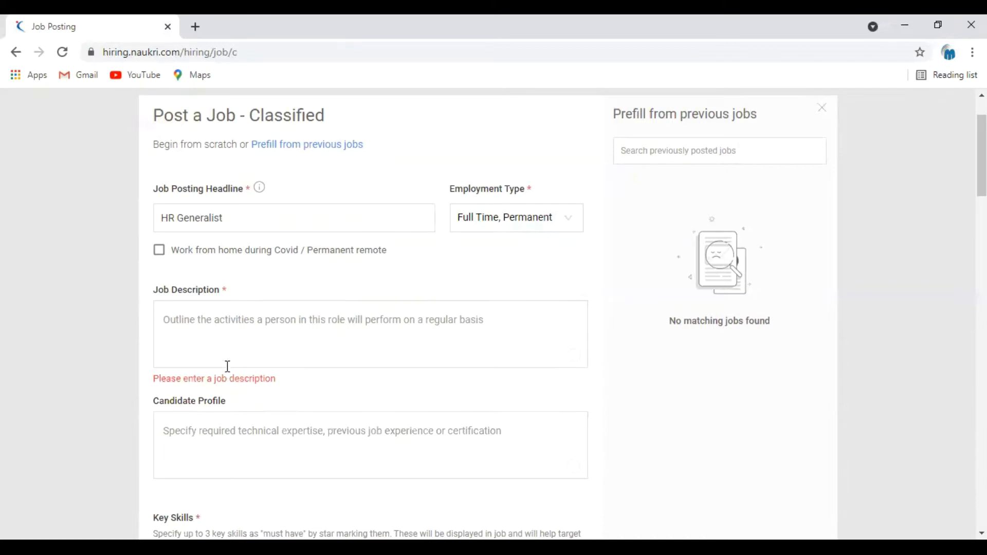
click(231, 328)
text(P)
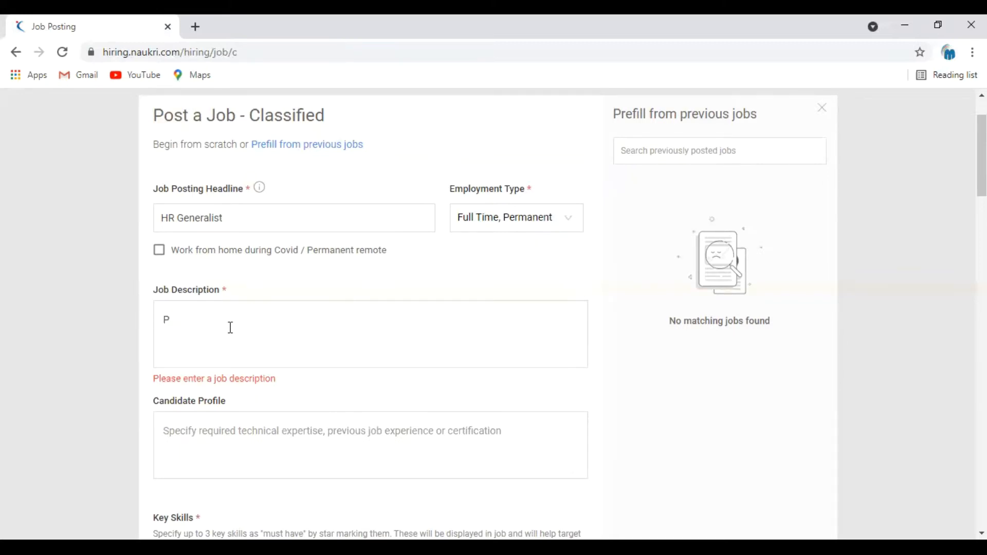
text(ayroll, Labour Law, On bo)
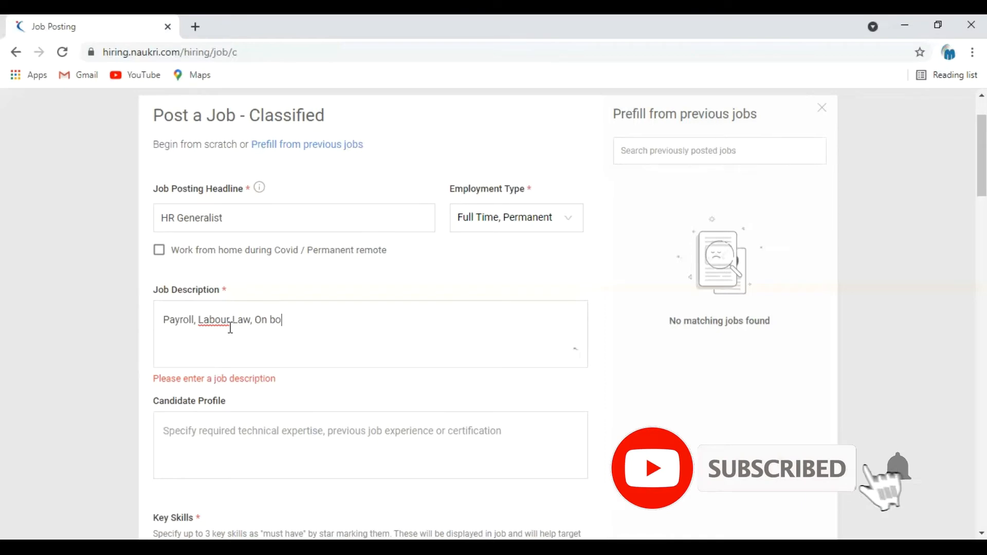
text(arding)
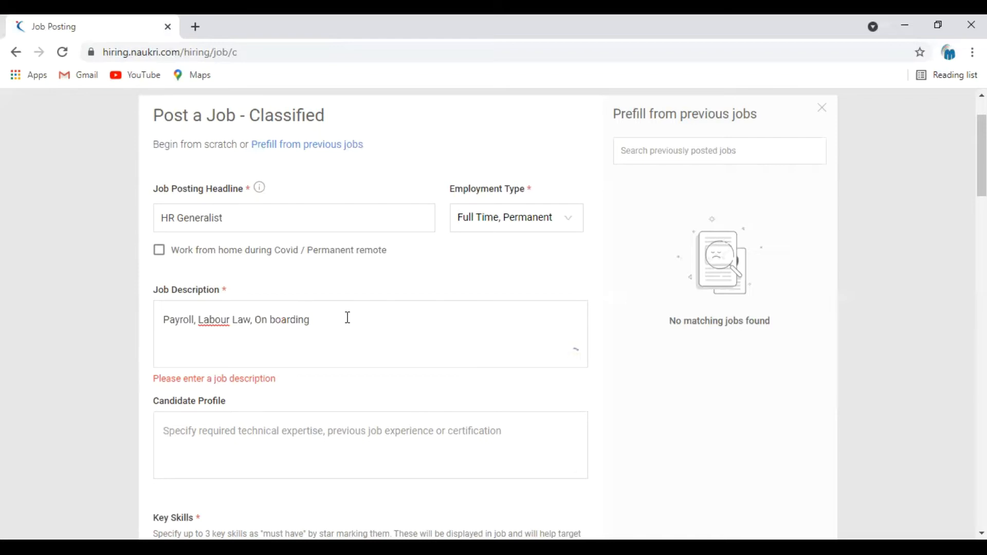
Insert "Best knowledge in" at the start of the job description, before "Payroll".
click(168, 323)
key(Left)
text(Resr)
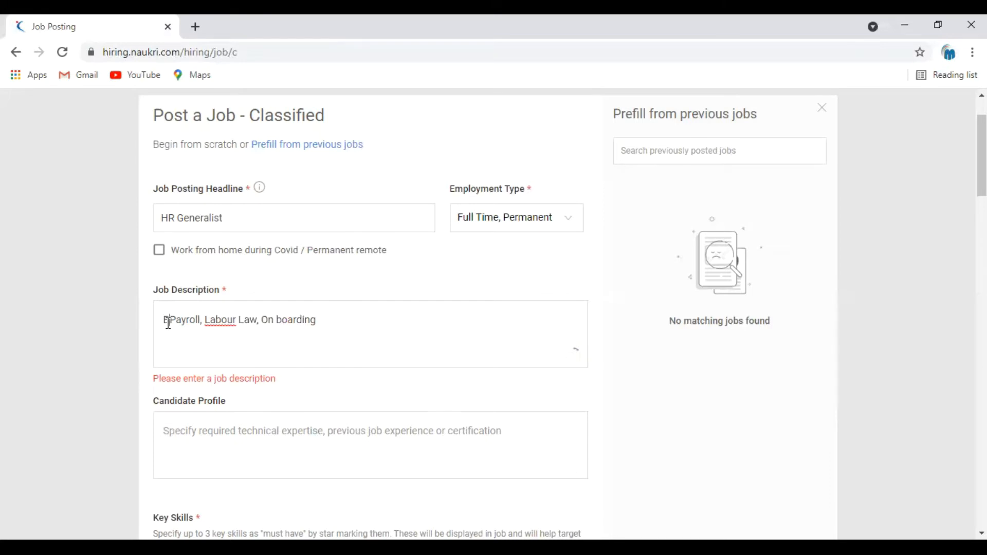
key(BackSpace)
text(t )
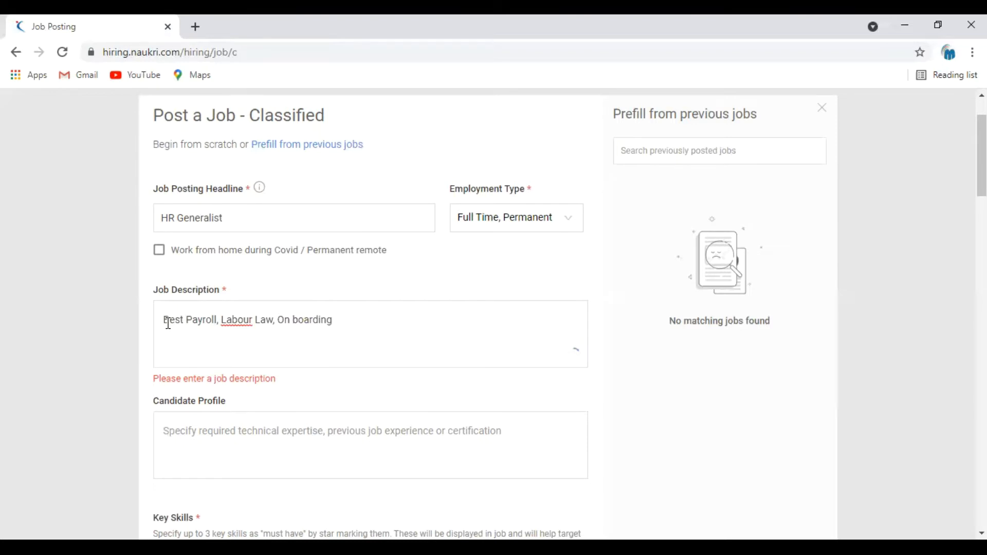
text(knowle)
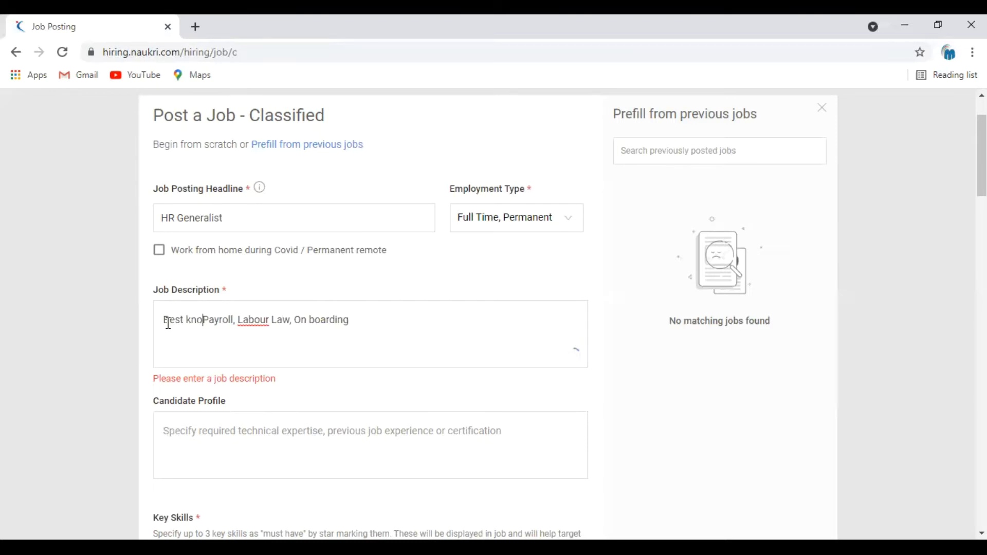
text(e in)
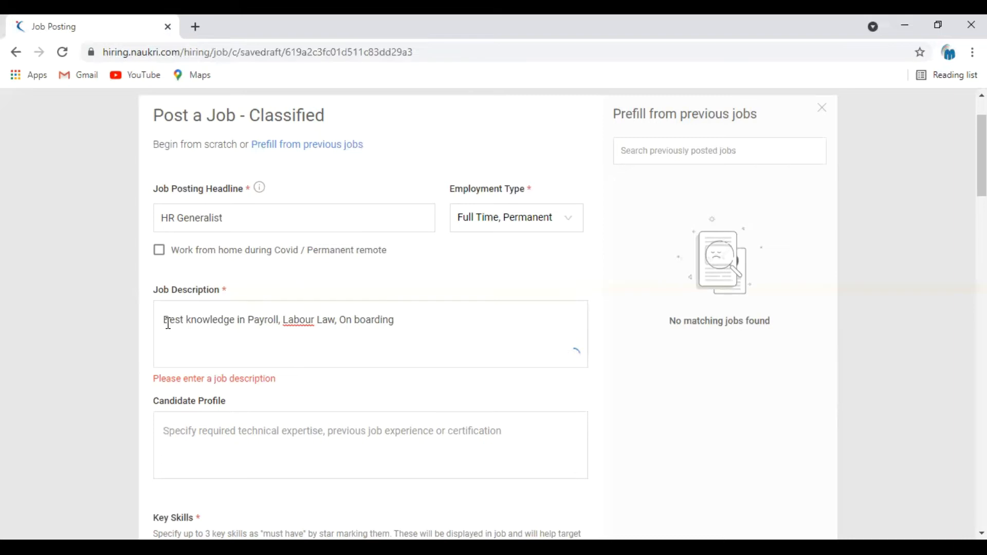
mouse_move(581, 360)
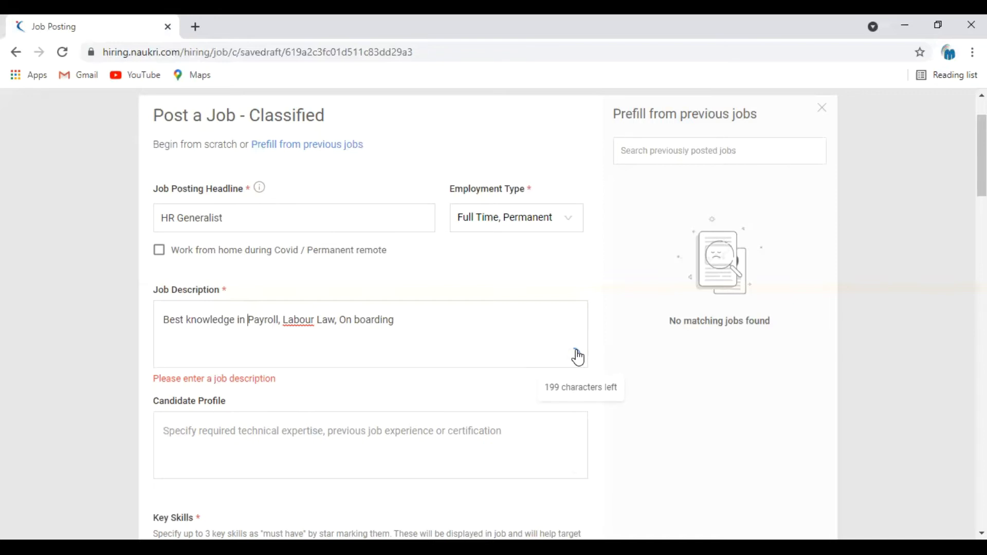
Enter "Good Communication skill" as the candidate profile.
click(302, 428)
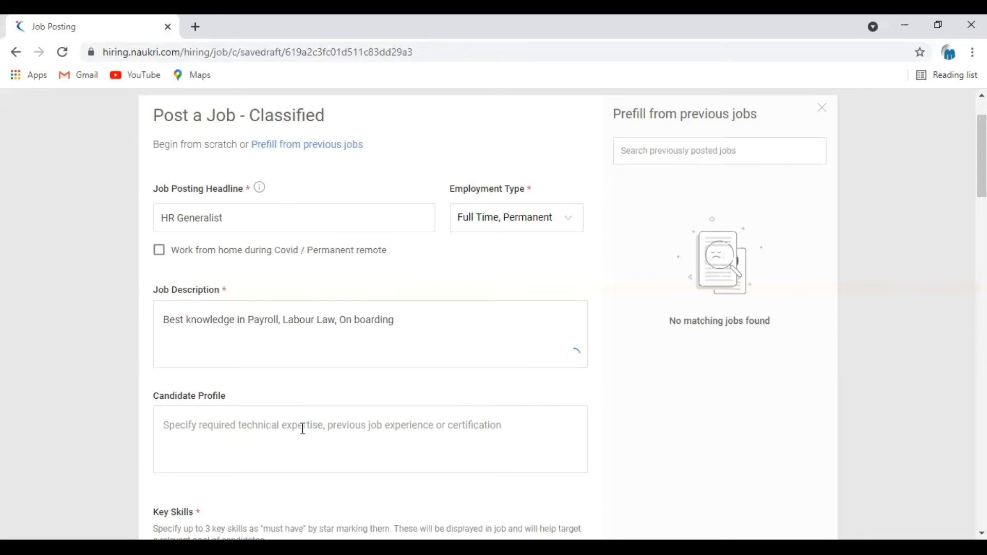
text(G)
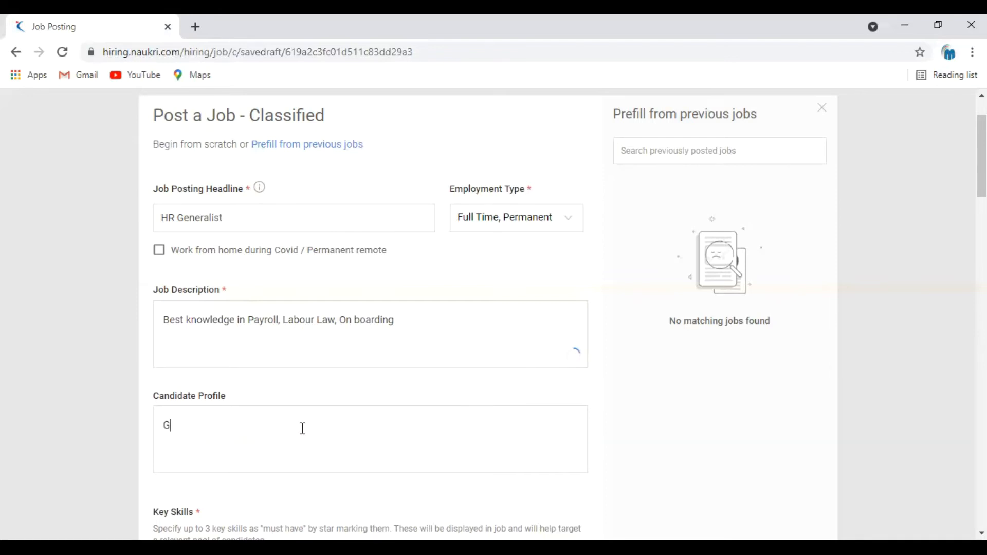
text(ood Communicatin)
key(BackSpace)
key(BackSpace)
text(on skill)
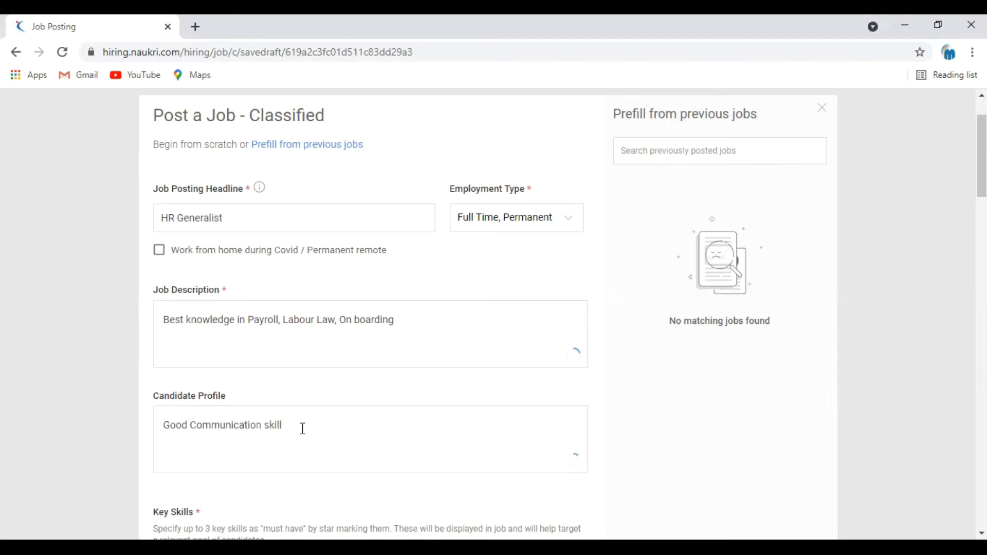
key(Return)
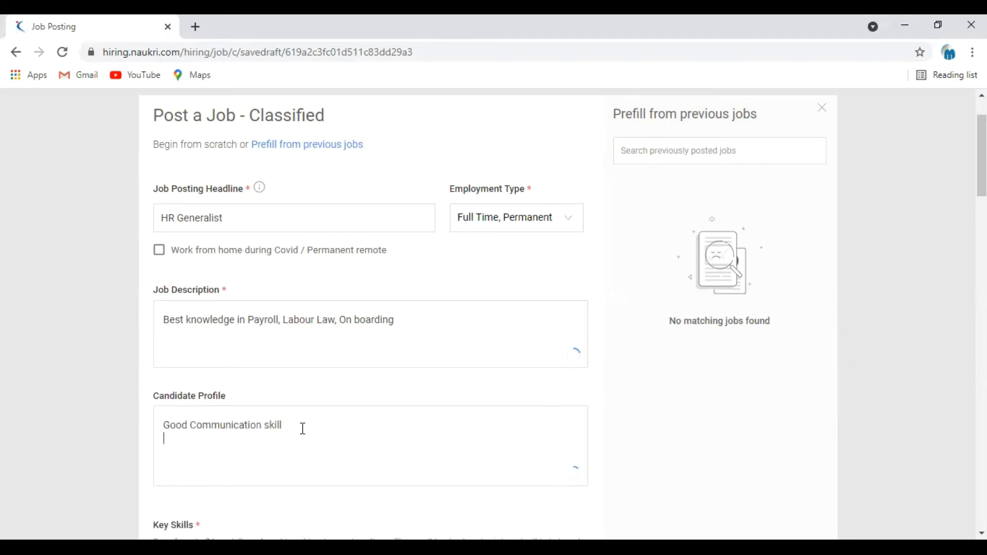
text(Ru)
key(BackSpace)
key(BackSpace)
Add "hr executive" and the suggested skill Recruitment as key skills for the job.
scroll(693, 422, down, 4)
scroll(693, 426, down, 1)
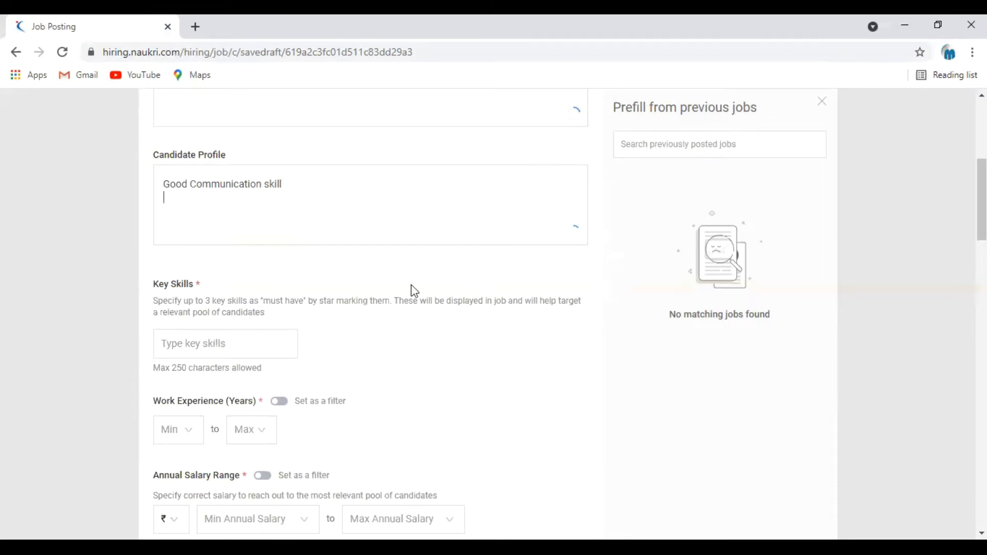
click(203, 341)
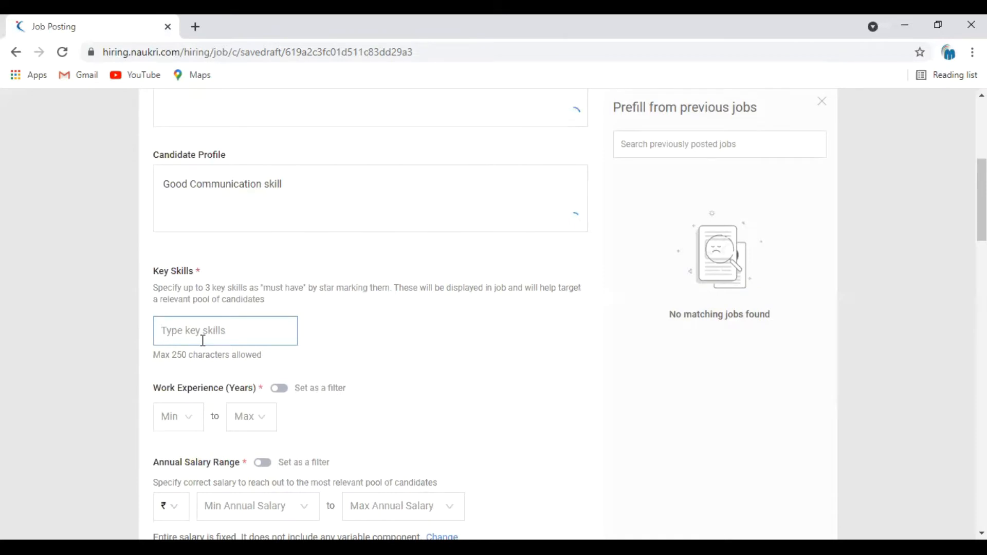
text(hr executive)
key(Return)
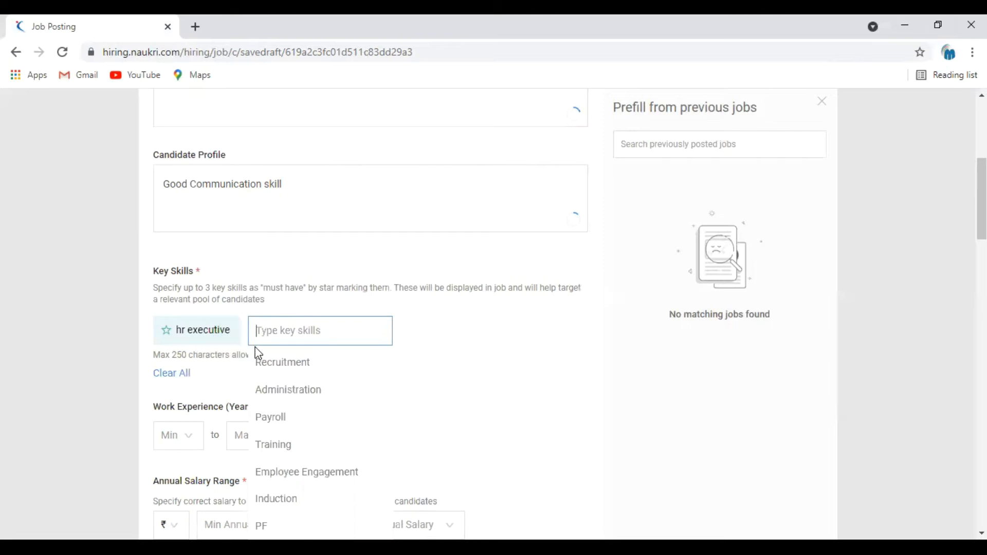
click(281, 362)
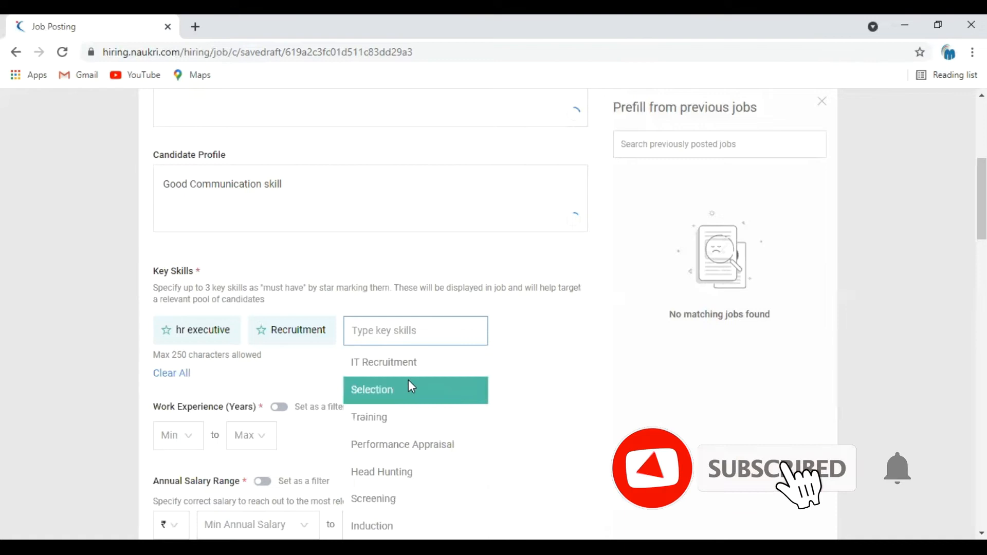
Add Payroll Processing, HR and IT Recruitment to the job's key skills.
text(payr)
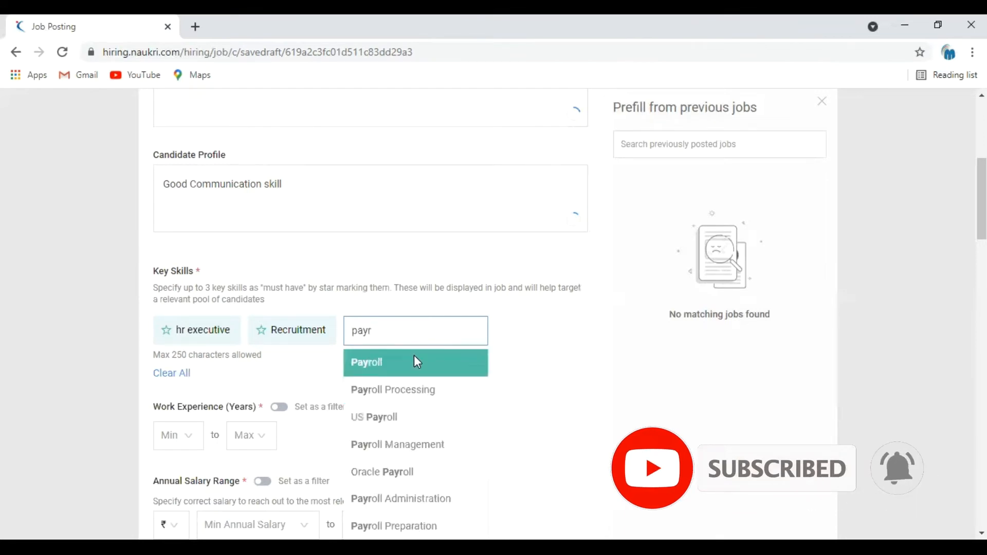
click(411, 392)
text(hr)
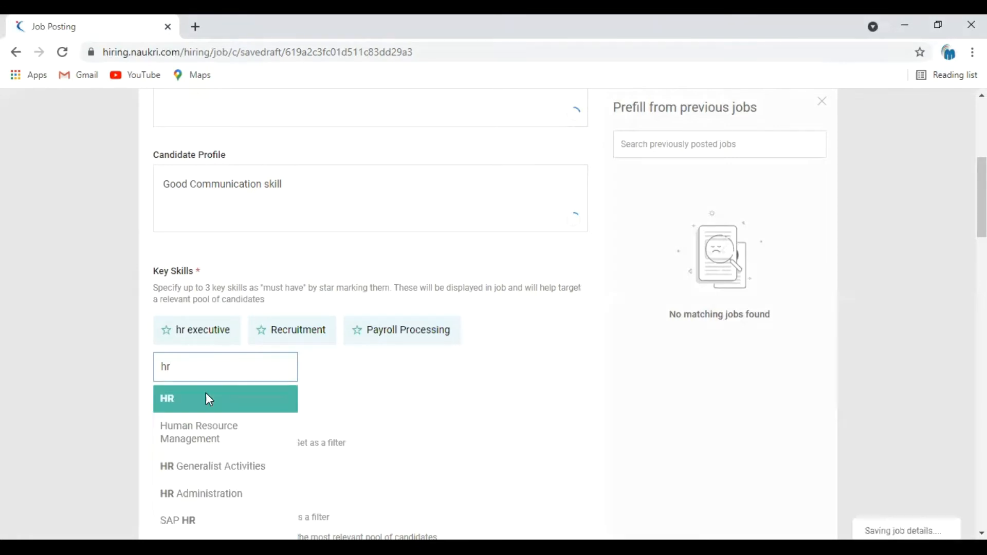
click(202, 401)
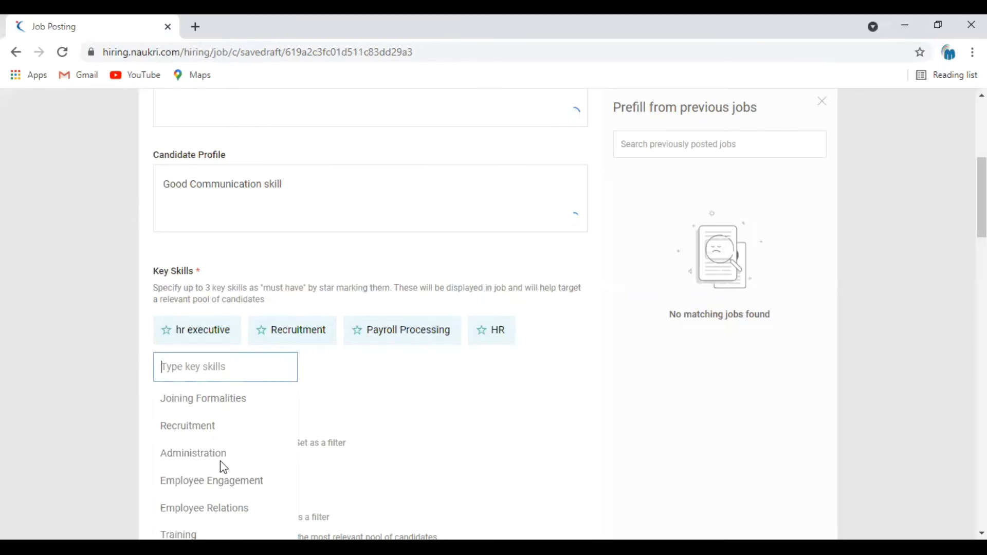
click(211, 432)
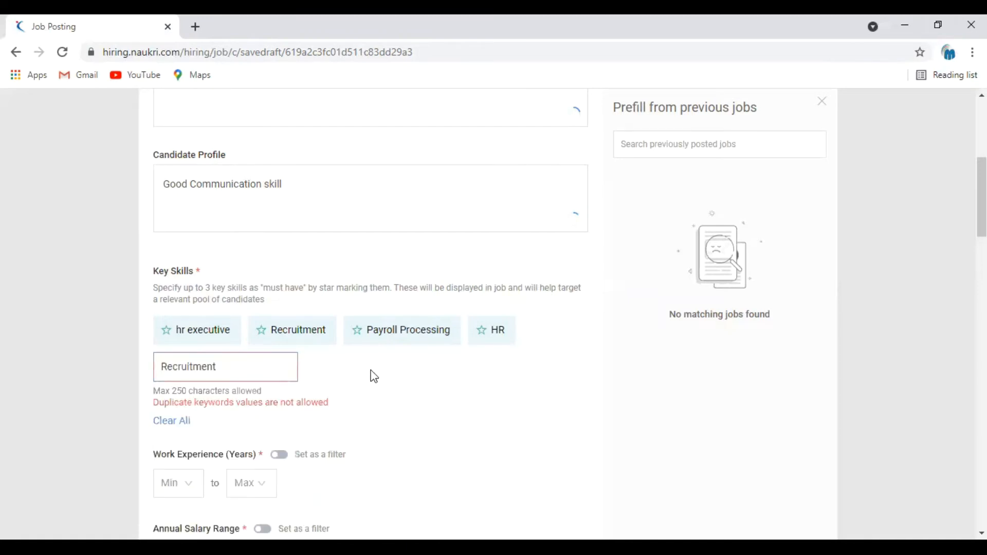
click(270, 371)
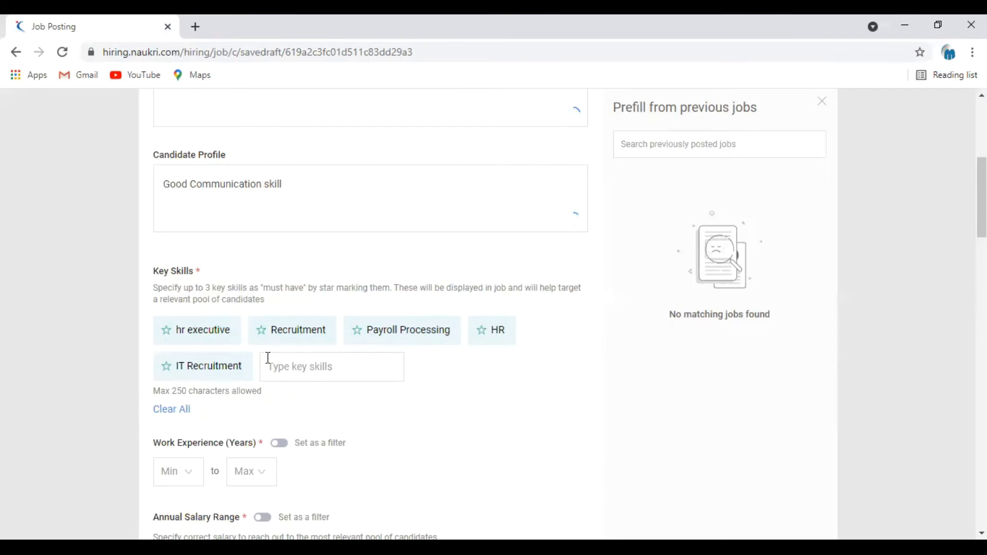
Set the required work experience range to 1 to 3 years.
mouse_move(220, 348)
scroll(472, 383, down, 3)
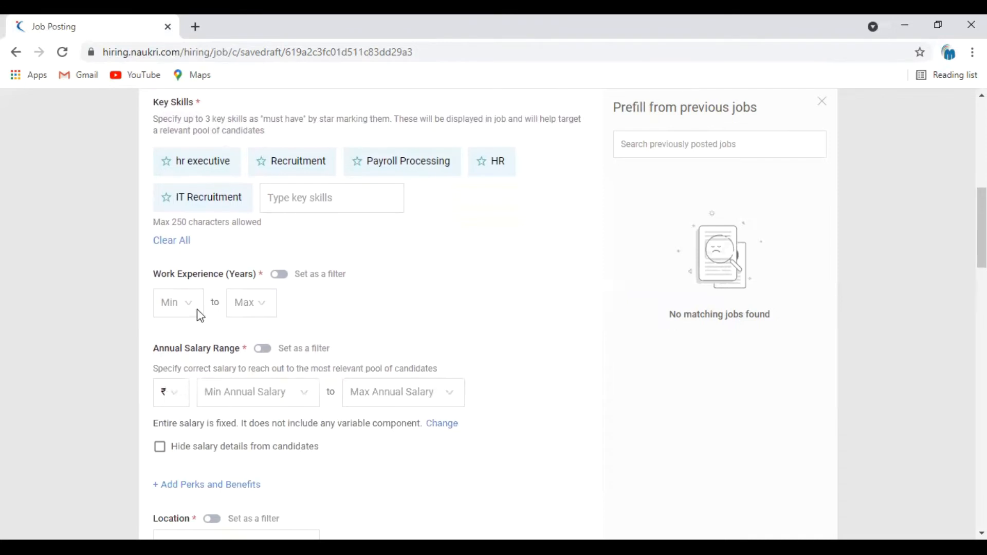
click(192, 312)
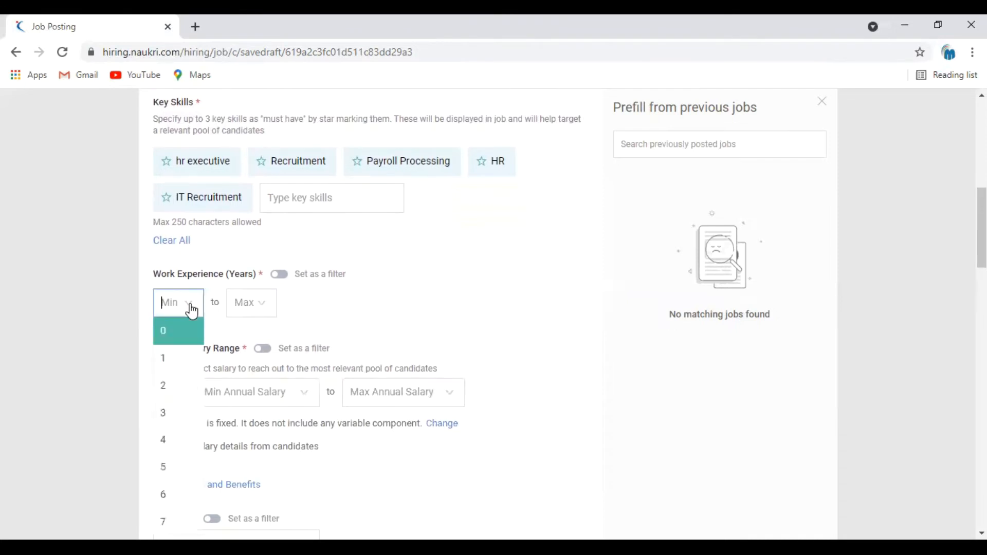
click(169, 351)
click(248, 296)
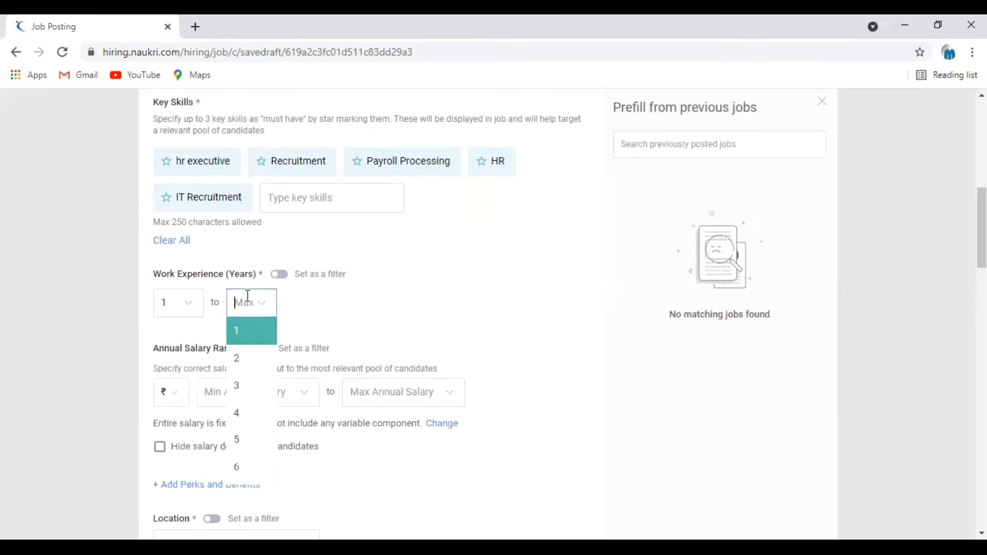
click(252, 380)
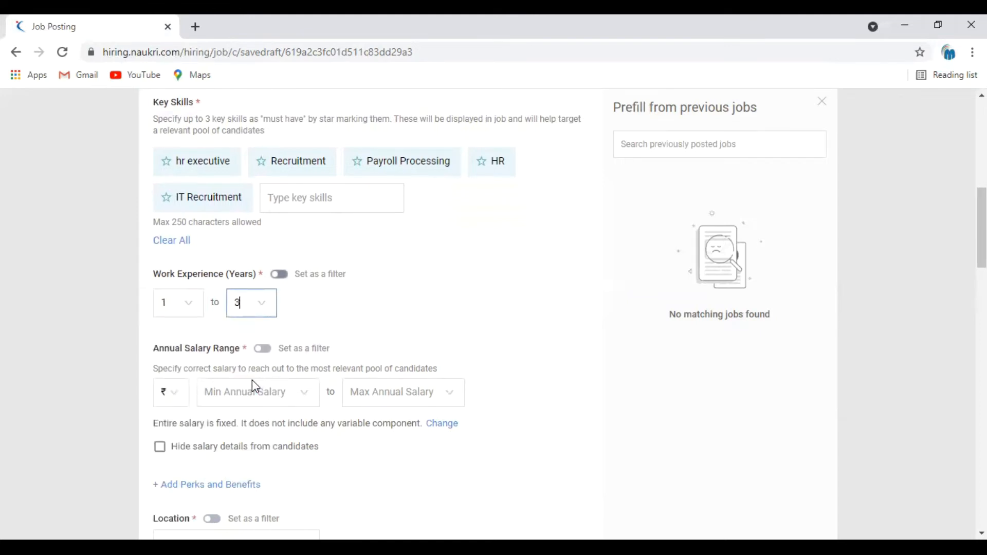
click(417, 324)
Set the annual salary range in rupees from 1,75,000 to 4,75,000.
scroll(360, 329, down, 1)
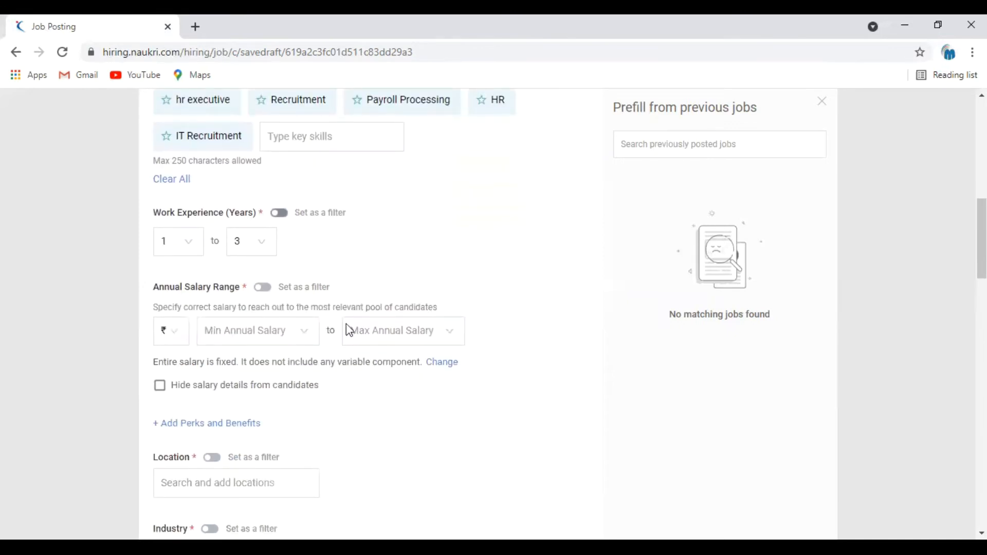
click(307, 339)
scroll(277, 399, down, 2)
scroll(278, 400, down, 1)
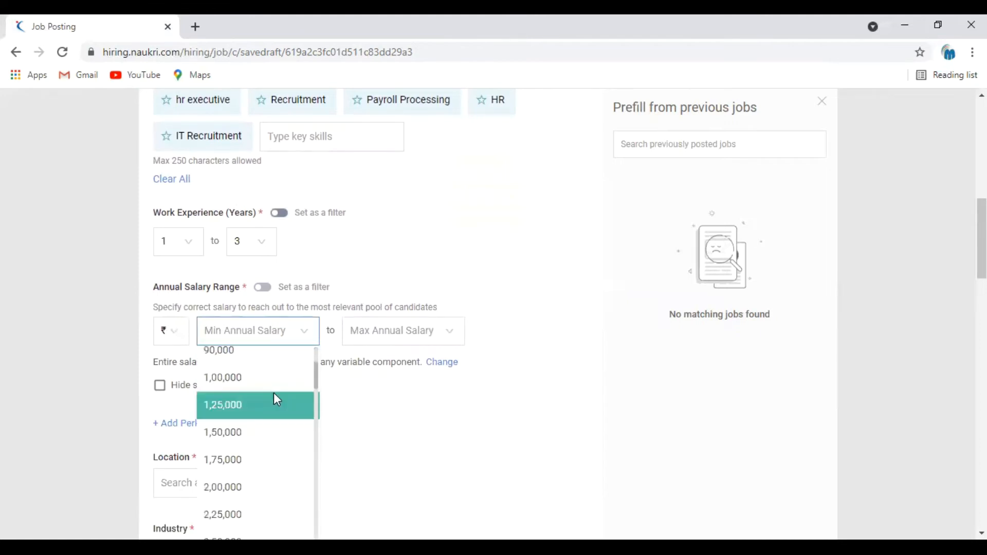
click(243, 459)
scroll(391, 428, down, 5)
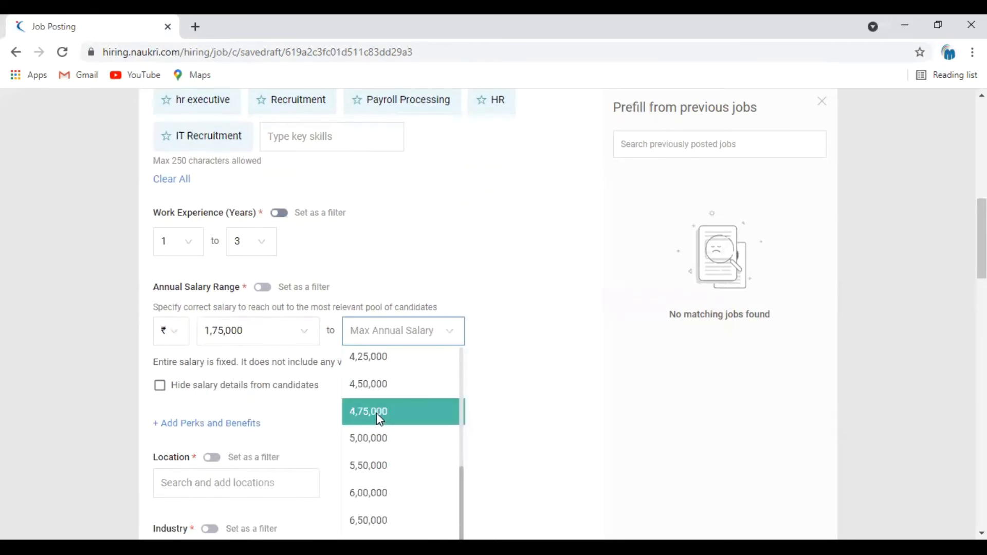
click(380, 418)
click(344, 404)
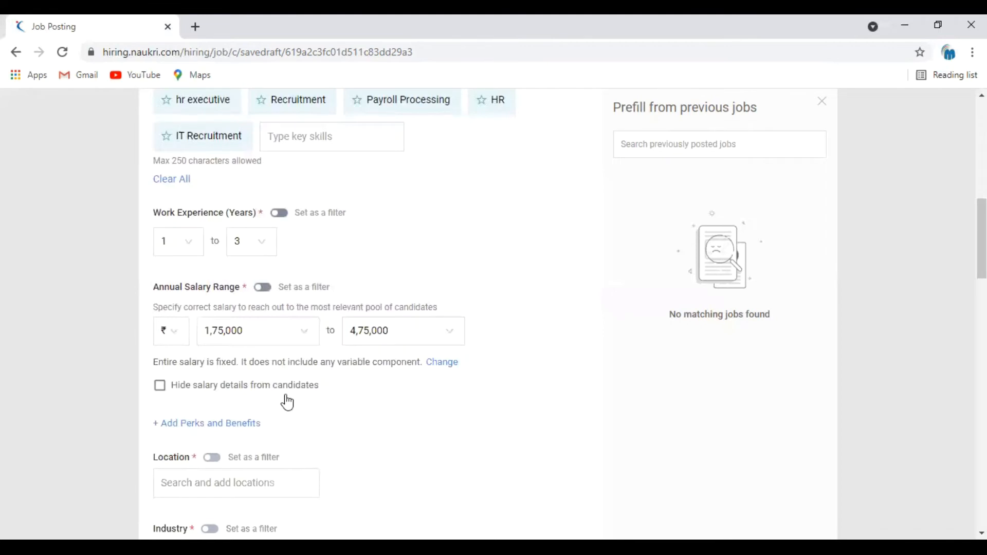
Hide the salary details from candidates and add the Perks and Benefits section to the posting.
click(165, 395)
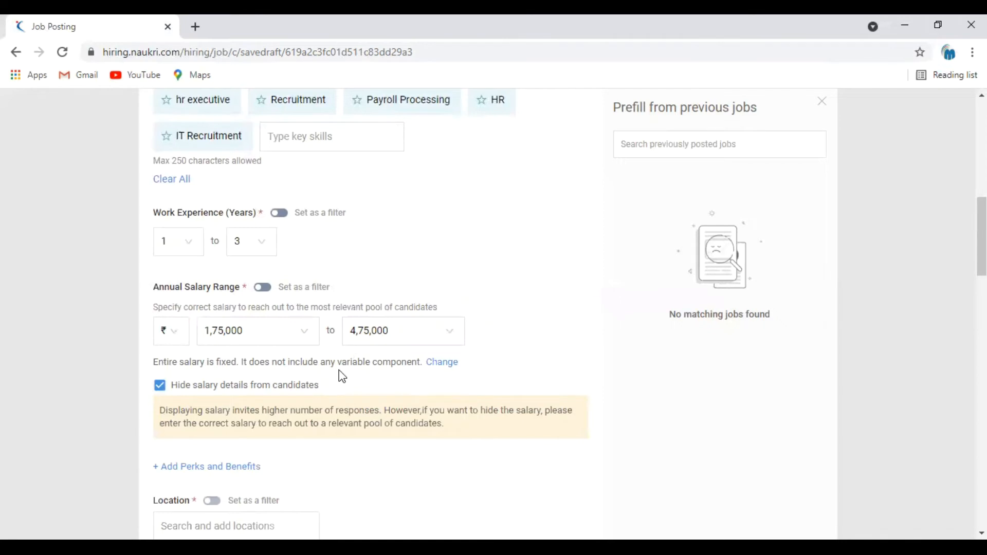
scroll(341, 376, down, 3)
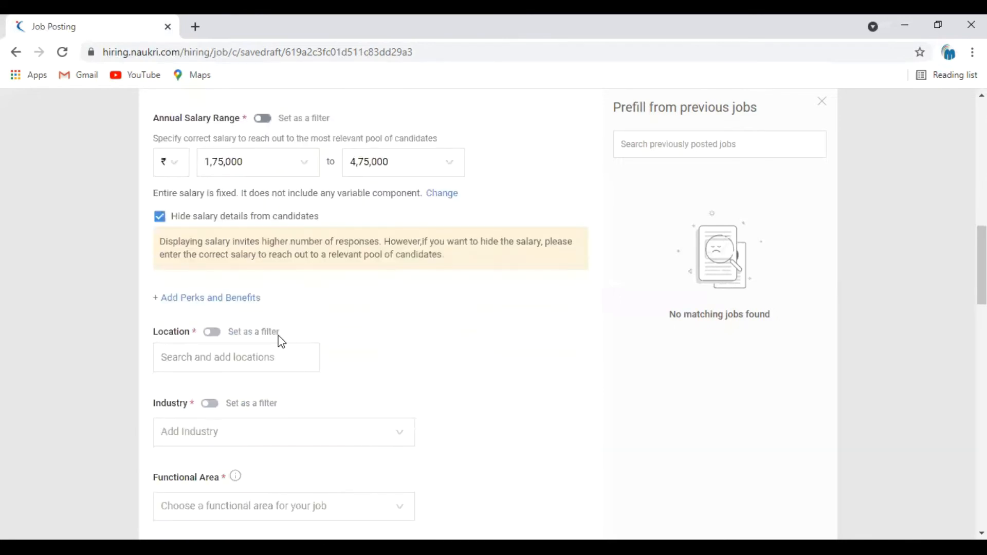
click(226, 305)
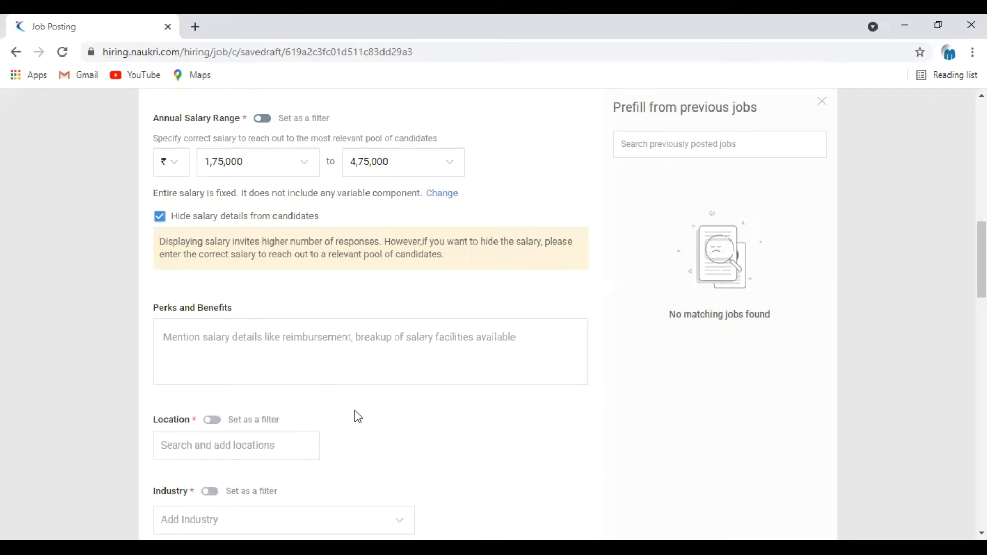
Add Kanpur, Mathura and Jaipur as the job's locations.
scroll(358, 417, down, 2)
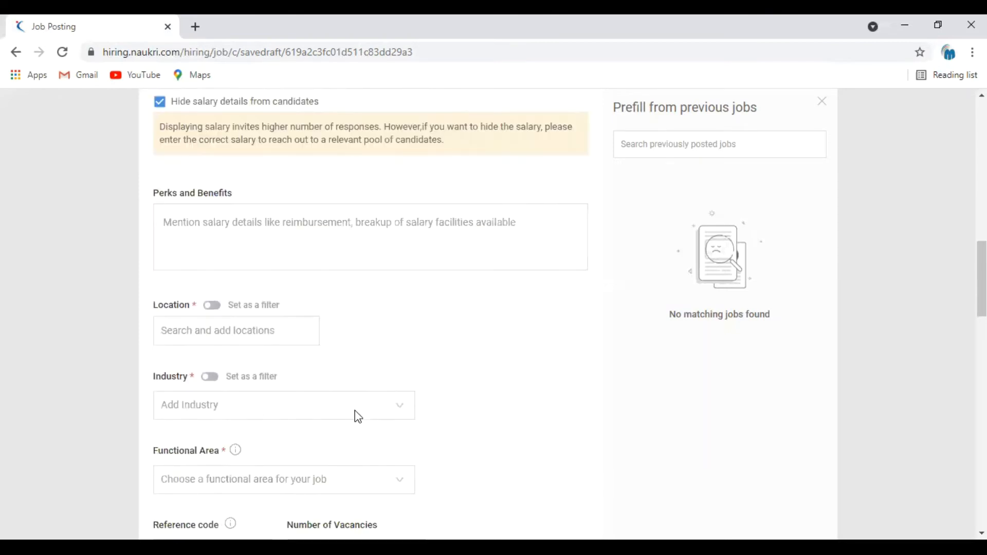
click(244, 317)
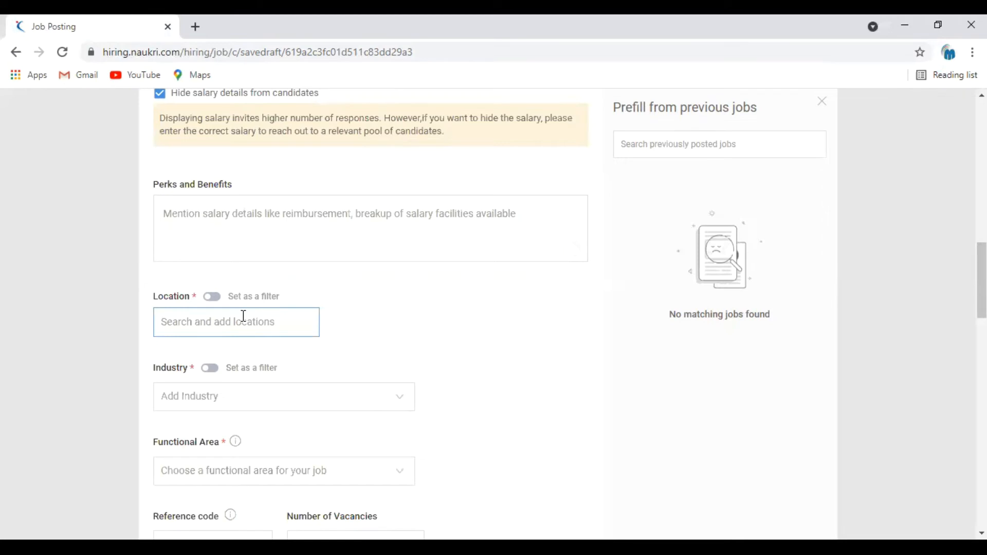
text(kan)
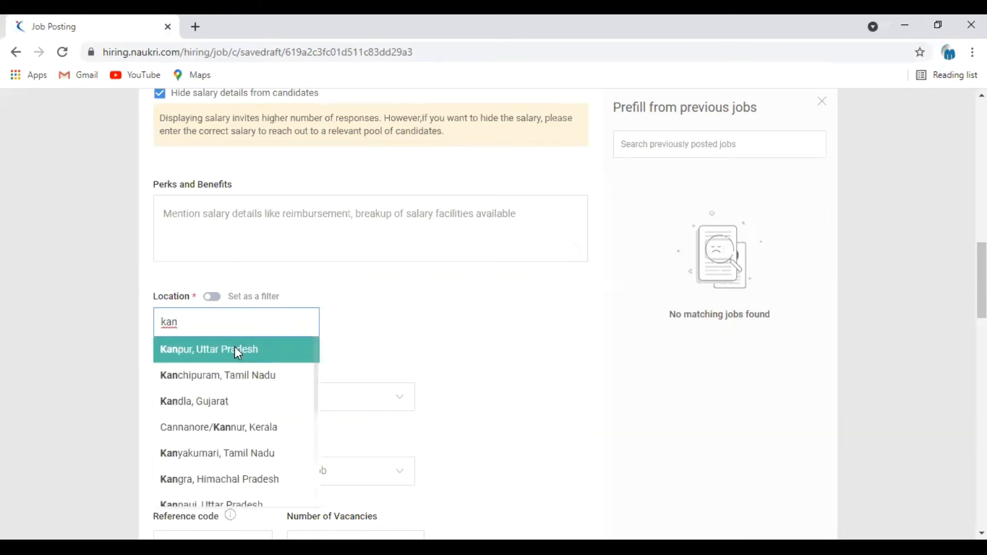
click(235, 348)
text(mathur)
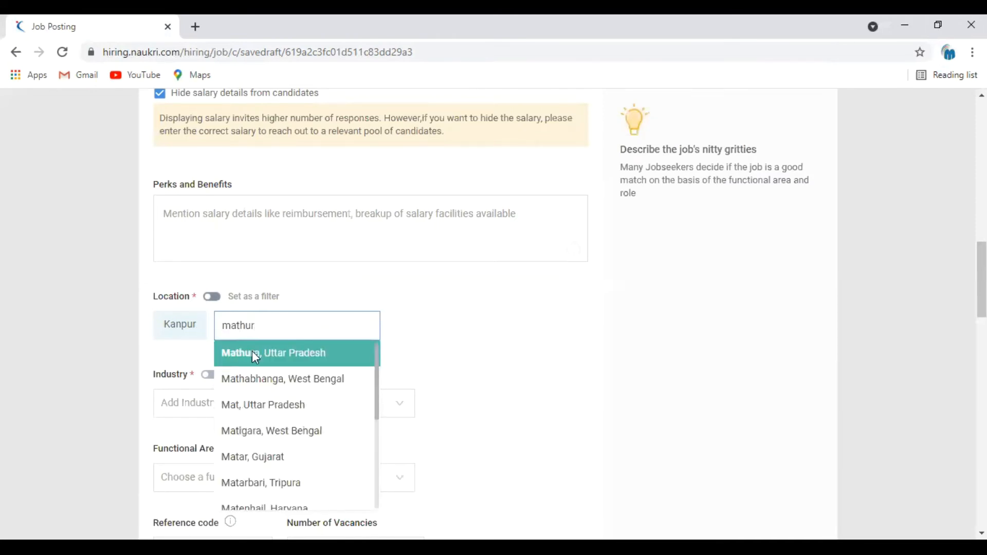
click(255, 355)
text(jai)
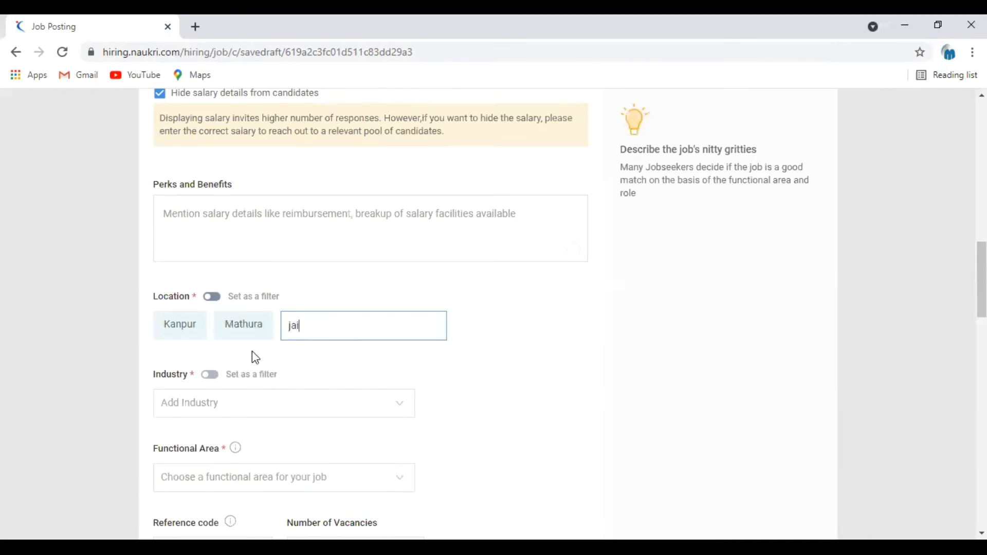
click(340, 357)
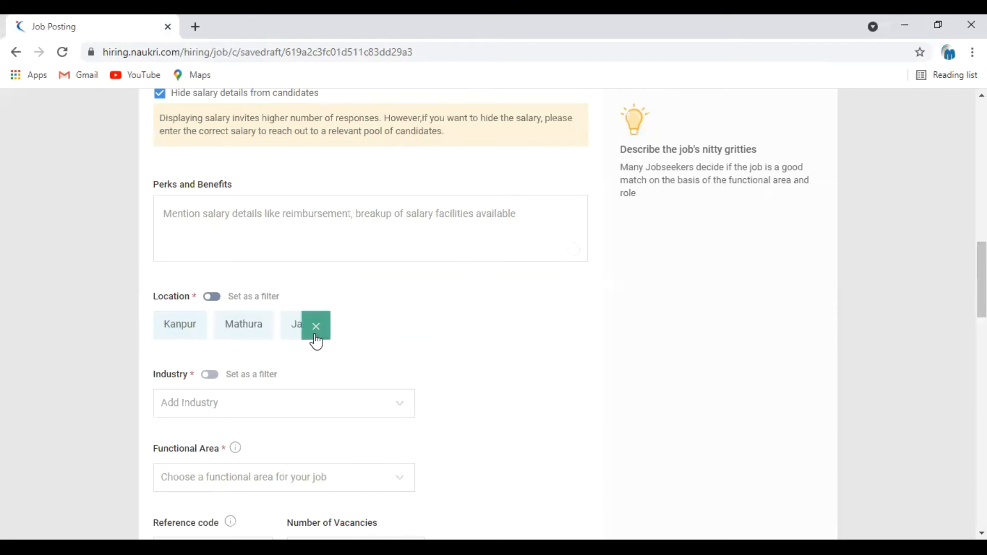
Set the job's industry to Financial Services.
scroll(390, 337, down, 1)
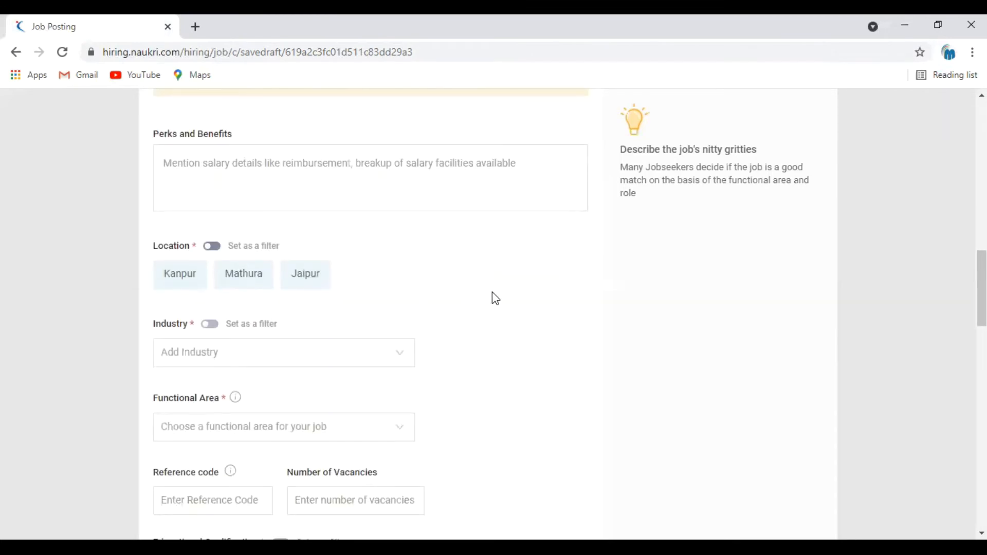
scroll(493, 298, down, 1)
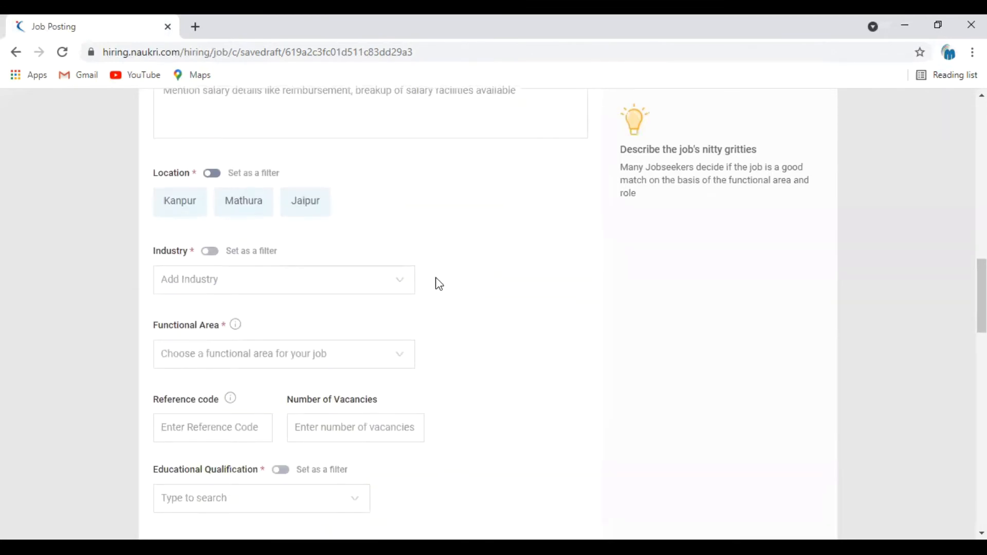
click(409, 286)
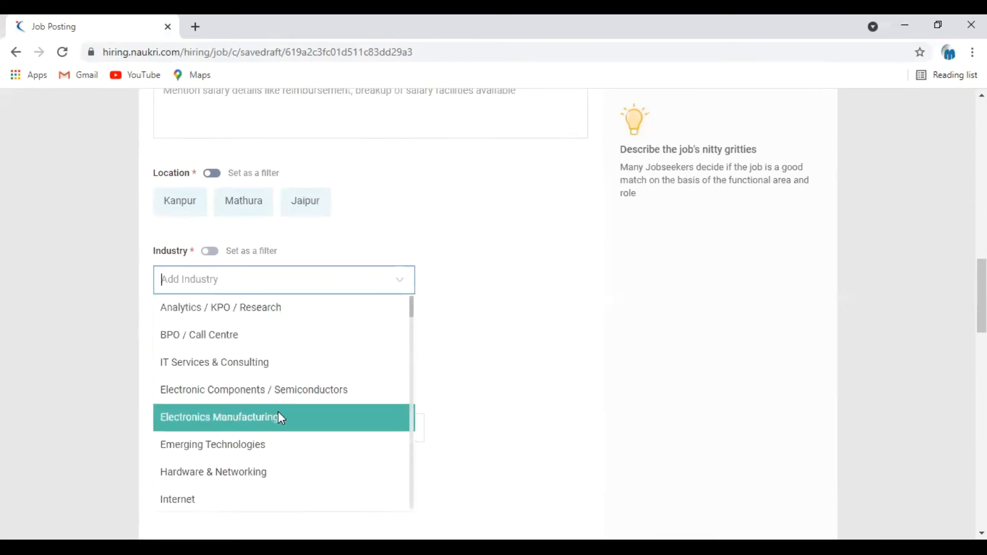
scroll(280, 414, down, 1)
scroll(278, 412, down, 1)
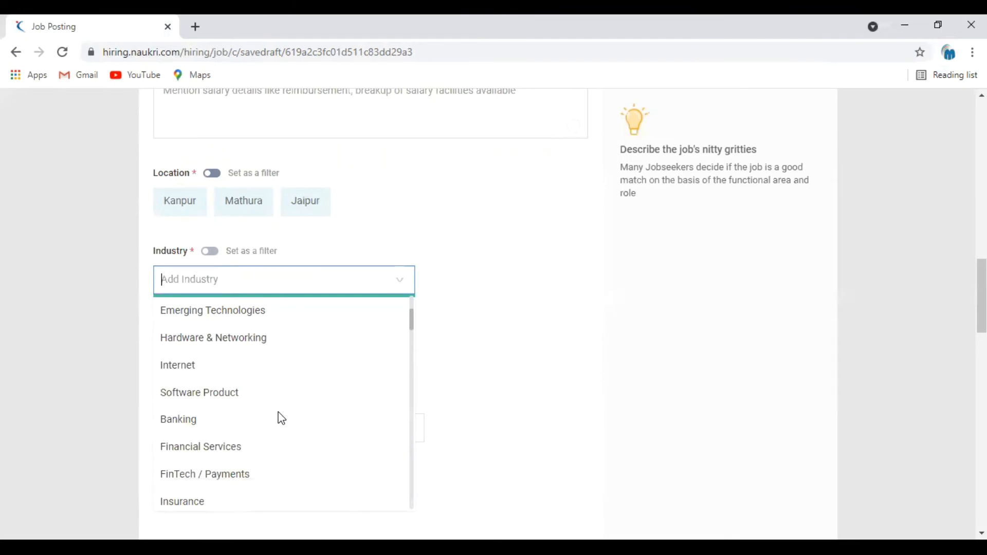
click(242, 451)
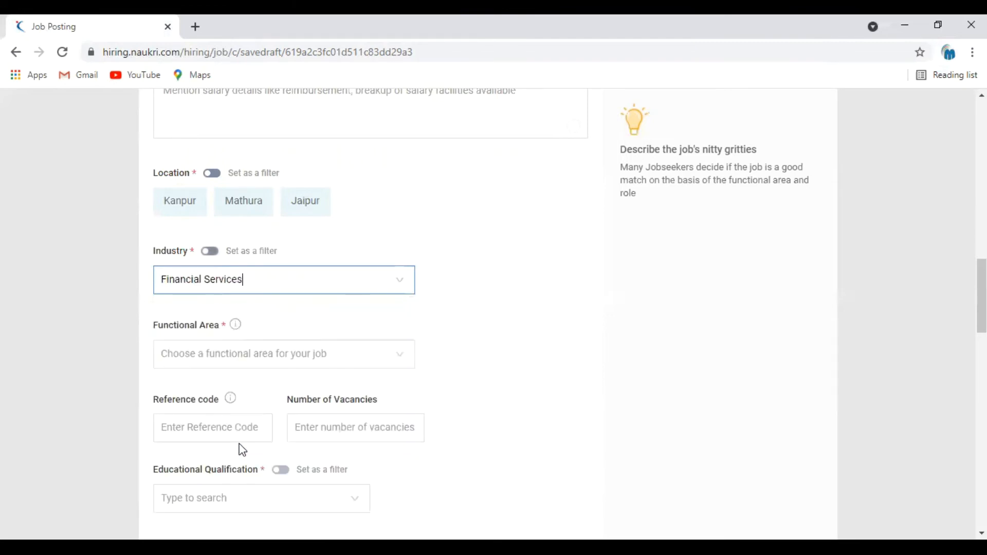
Choose Human Resources as the job's functional area.
click(309, 354)
scroll(514, 343, down, 3)
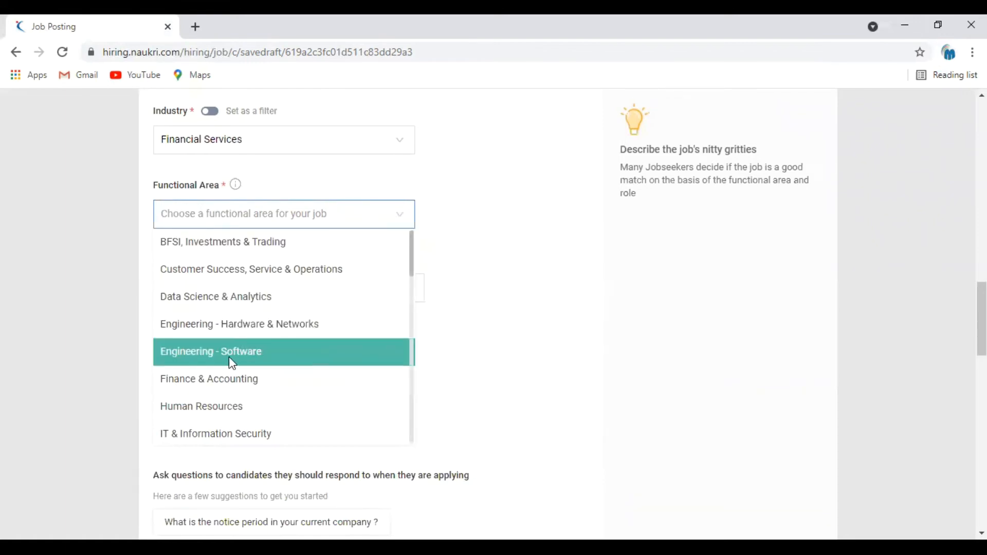
click(201, 405)
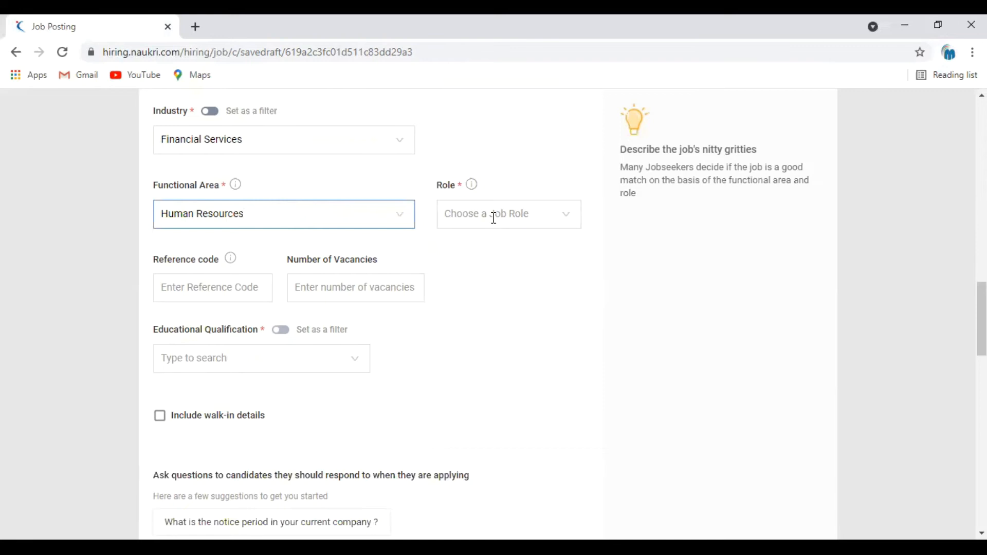
Set the job role to HR Generalist, leaving the number of vacancies blank.
click(548, 213)
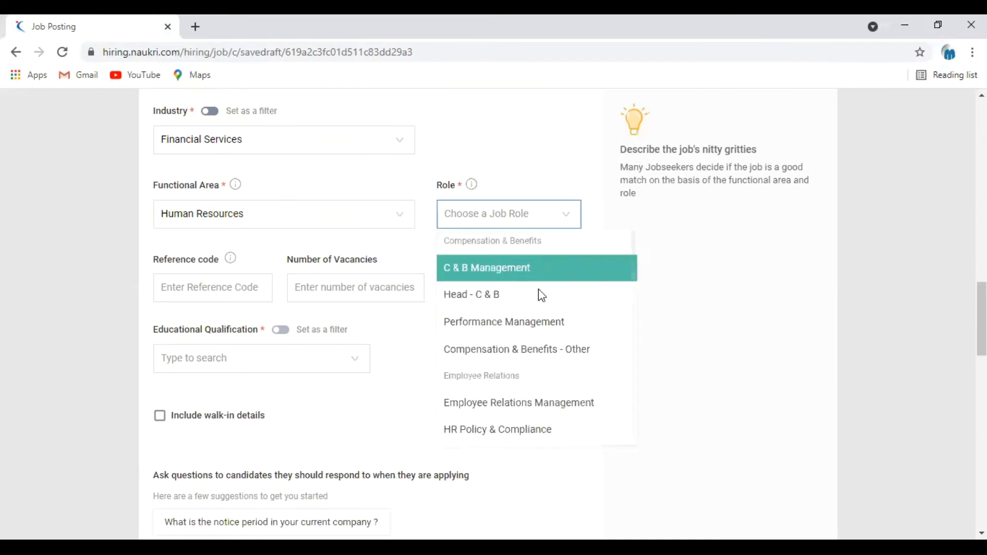
scroll(542, 345, down, 2)
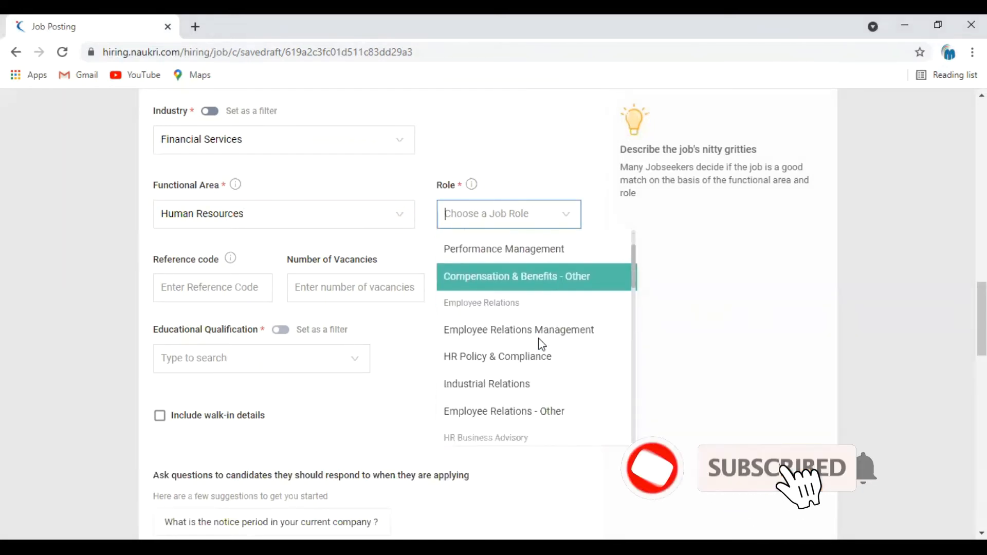
scroll(543, 344, down, 2)
scroll(540, 340, down, 3)
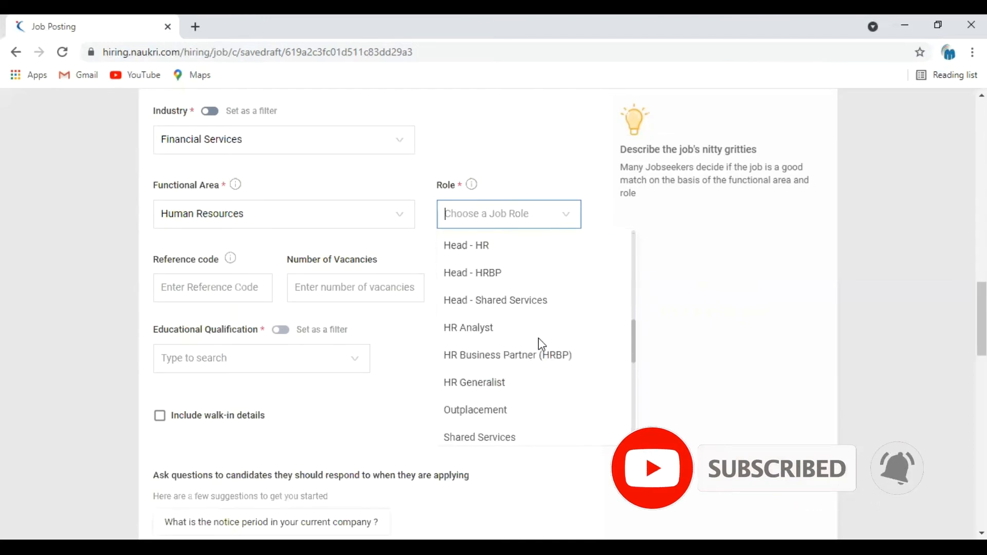
click(503, 374)
click(455, 354)
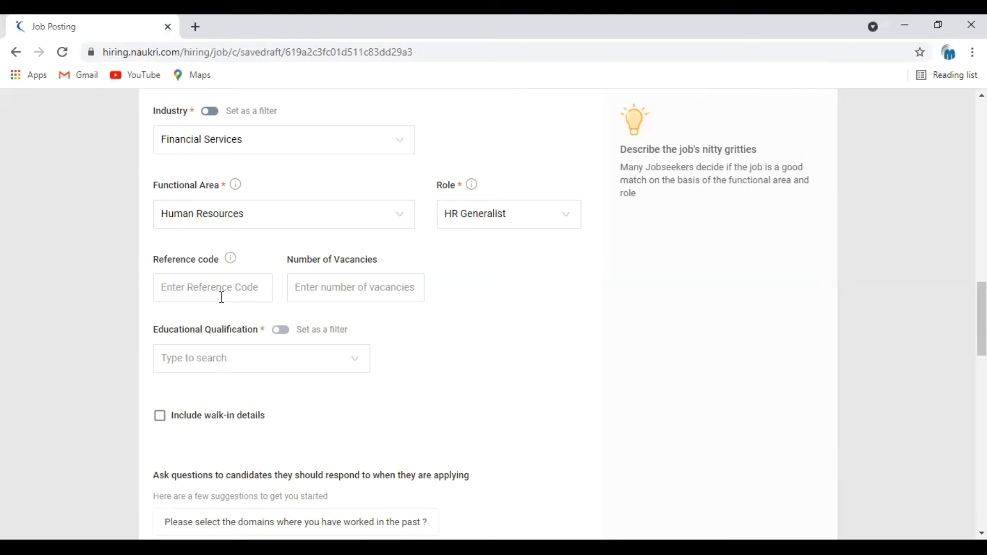
click(349, 289)
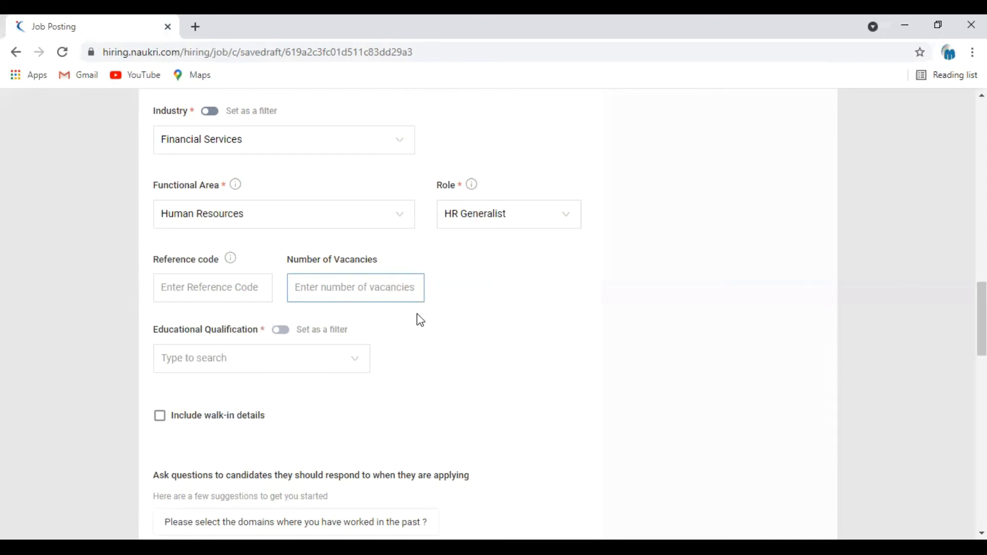
click(428, 331)
Open the educational qualification options and look through the Graduate degrees.
scroll(425, 331, down, 2)
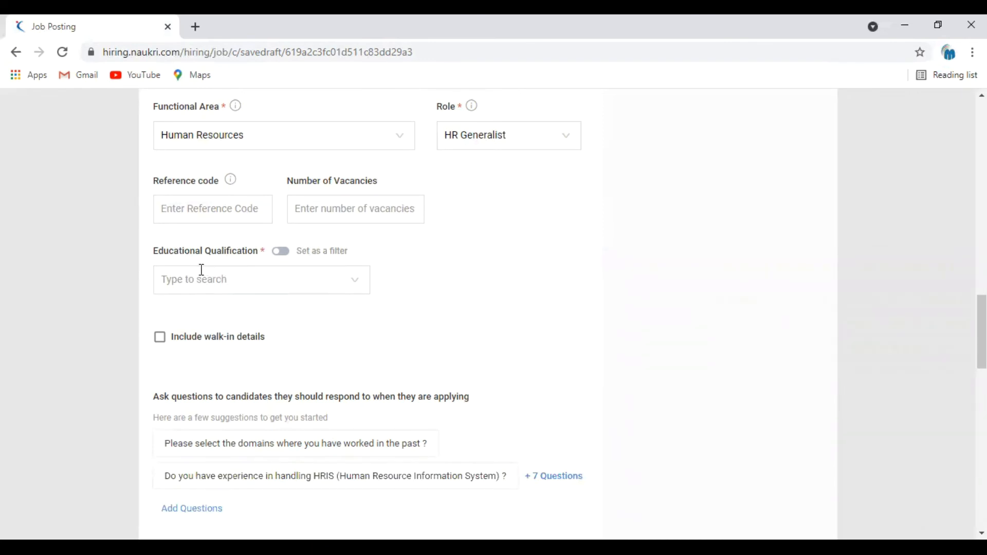
click(355, 284)
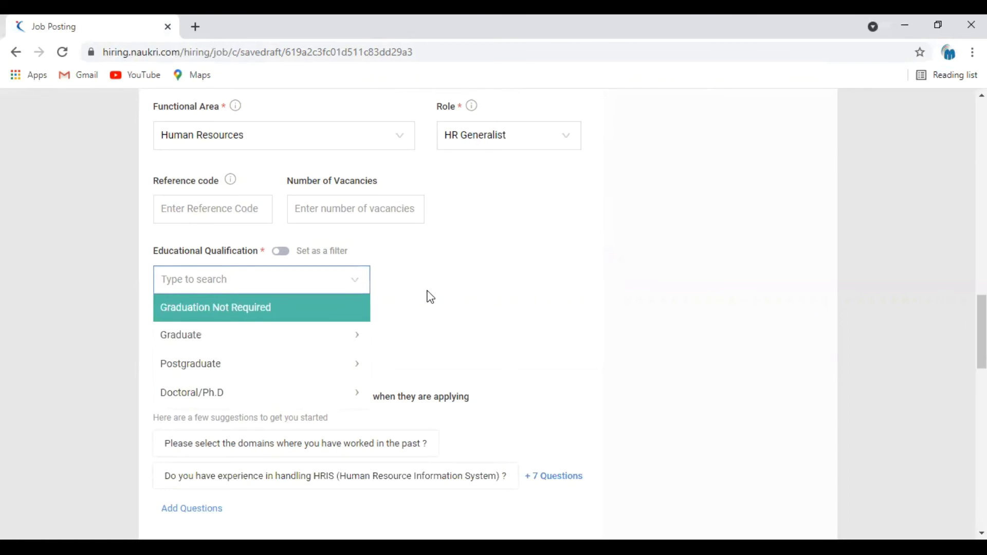
click(297, 336)
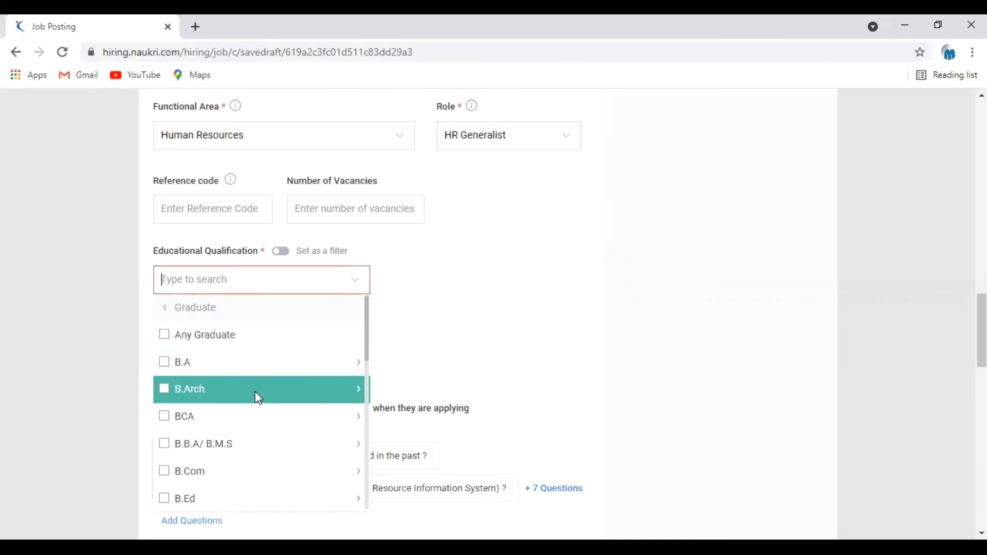
click(190, 306)
click(222, 342)
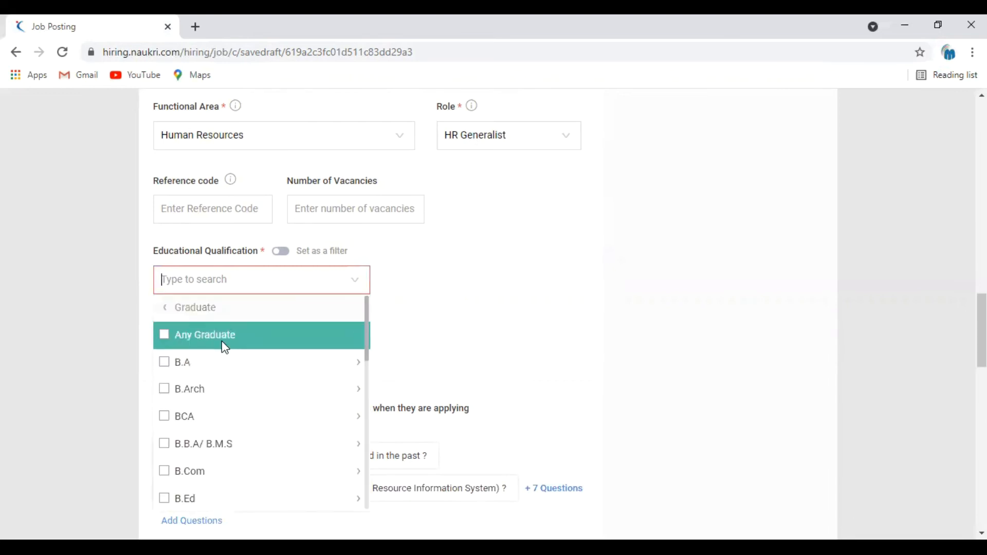
click(177, 309)
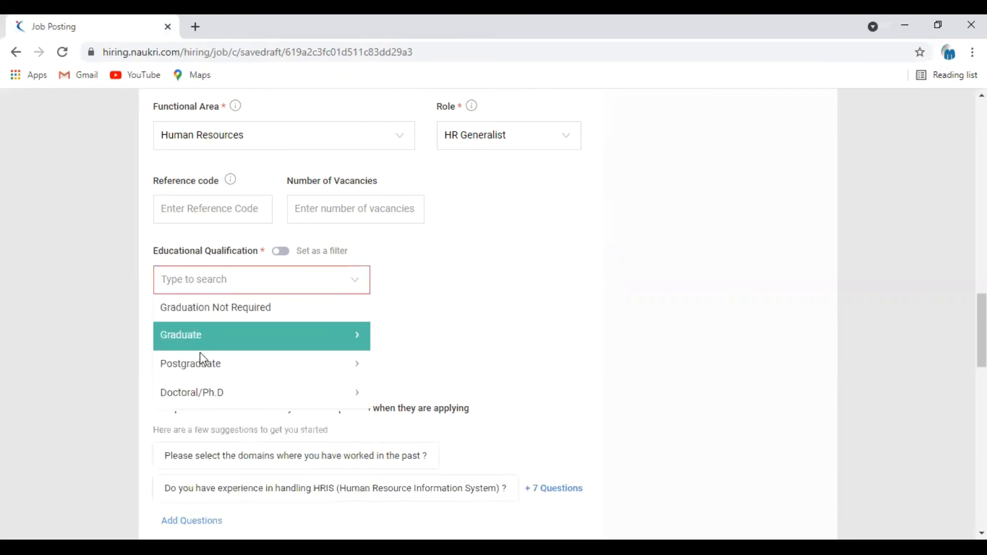
Set the educational qualification to the postgraduate degree MBA/PGDM with the HR/Industrial Relations specialization.
click(210, 366)
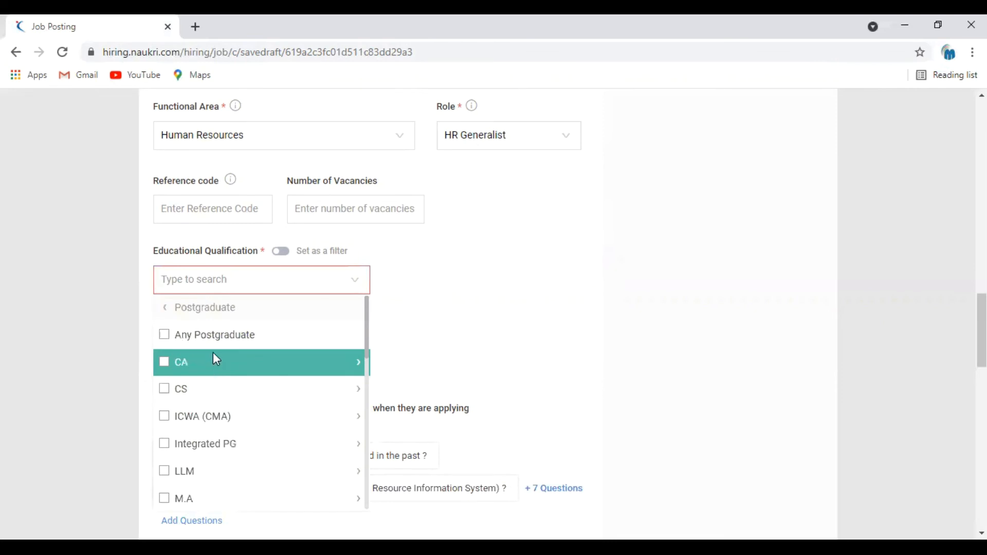
scroll(207, 400, down, 4)
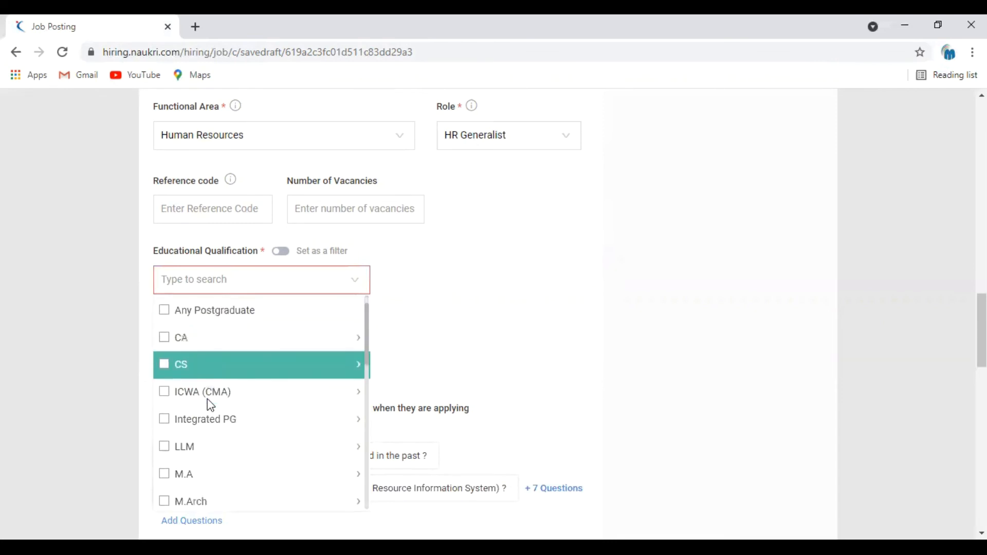
scroll(208, 399, down, 4)
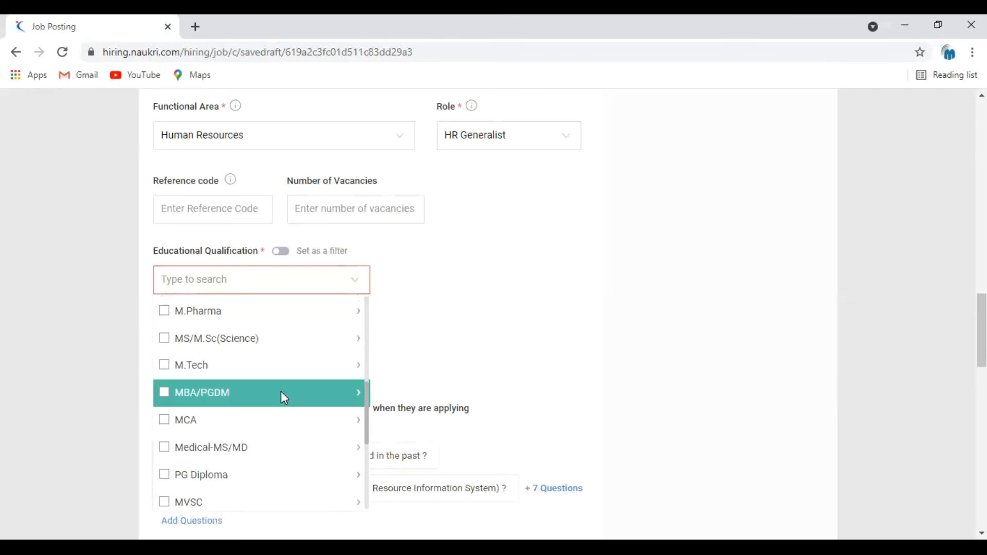
click(315, 394)
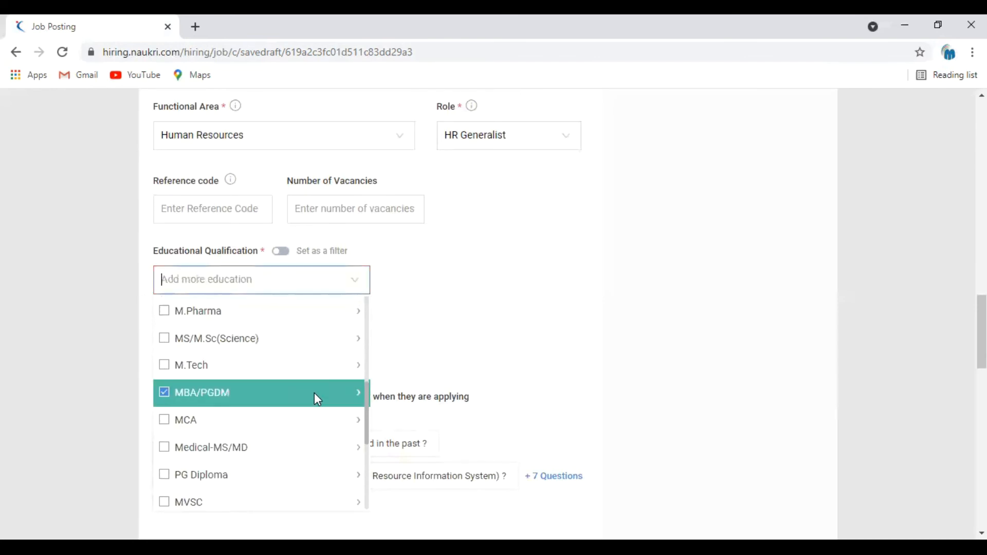
click(356, 388)
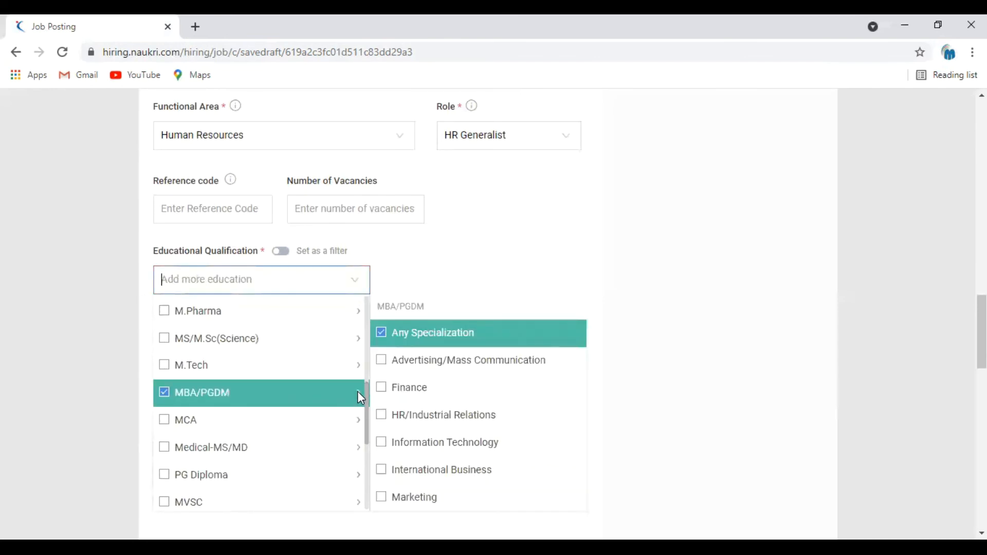
click(420, 416)
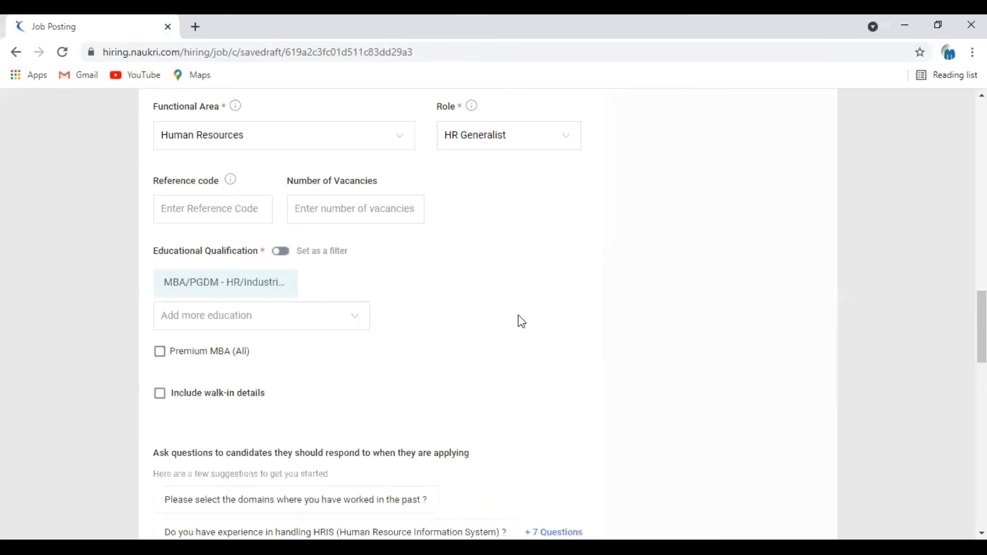
Try including walk-in details in the posting, examine the date, timing, contact and venue fields, and exclude them again.
scroll(521, 321, down, 2)
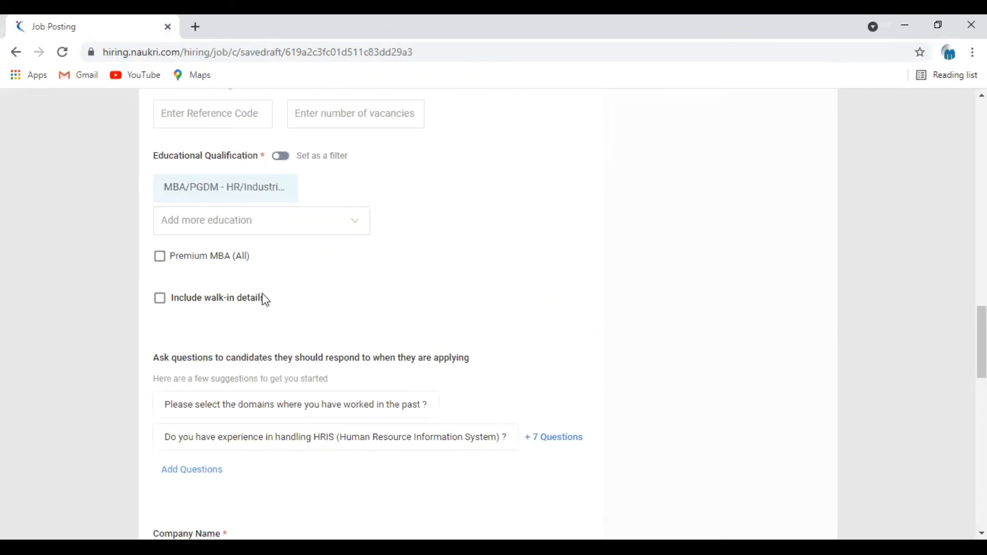
mouse_move(265, 303)
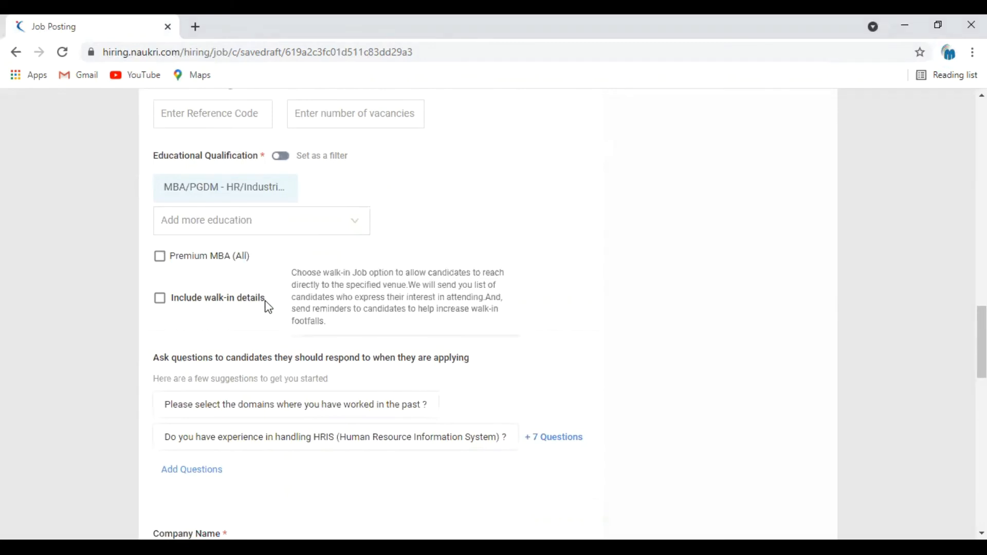
click(160, 299)
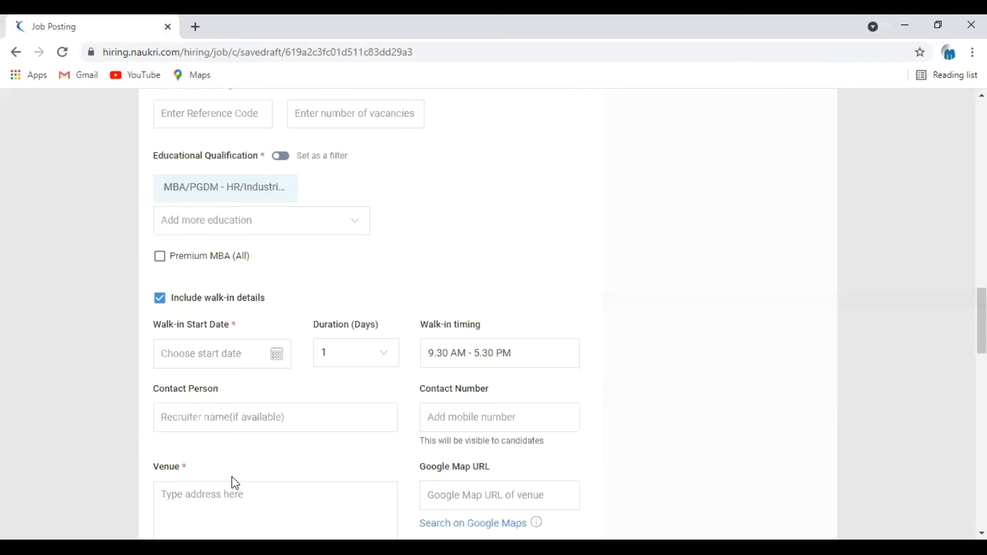
scroll(361, 425, down, 2)
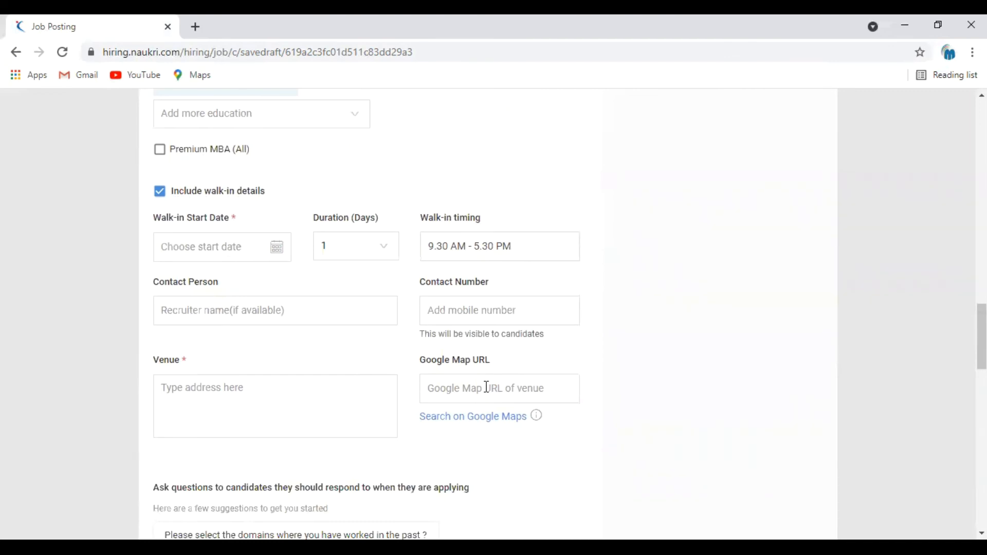
click(160, 192)
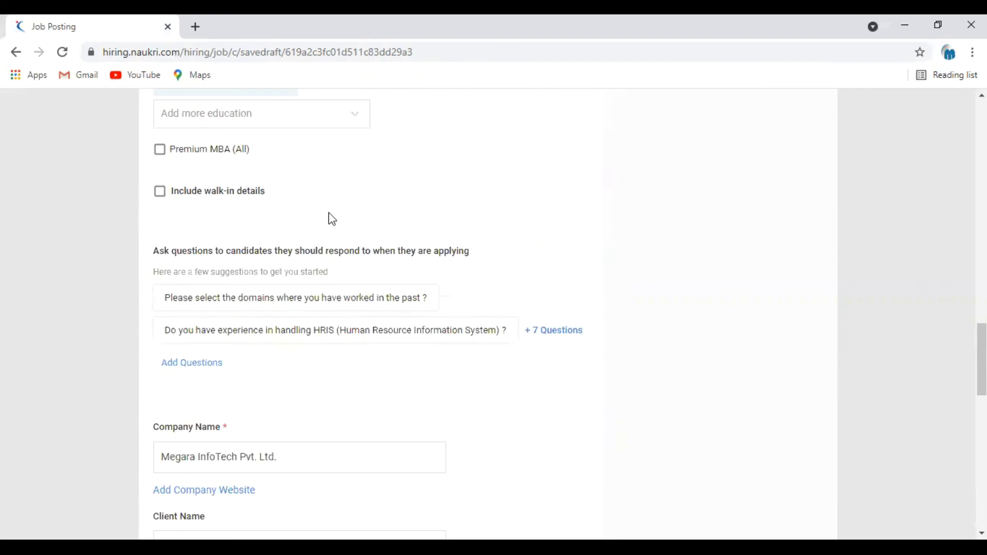
Look over the suggested candidate questions and the company name section, and open and close the company website entry without adding a link.
scroll(436, 245, down, 3)
scroll(440, 244, down, 1)
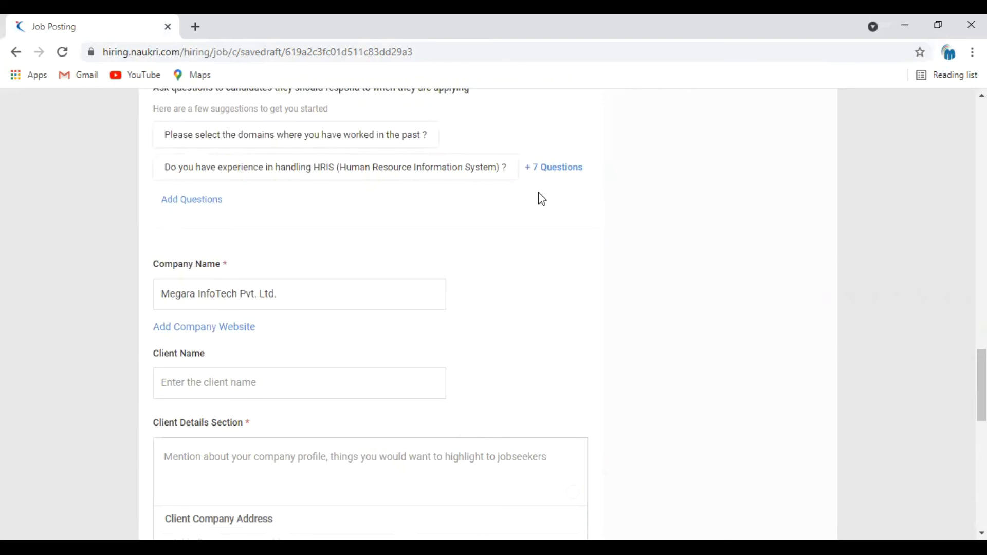
scroll(526, 276, down, 1)
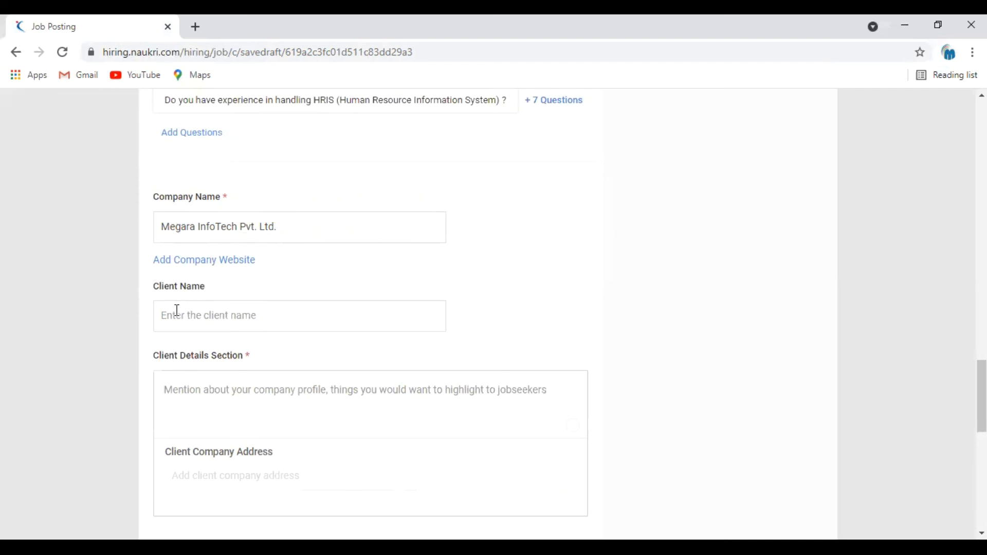
click(240, 265)
click(267, 290)
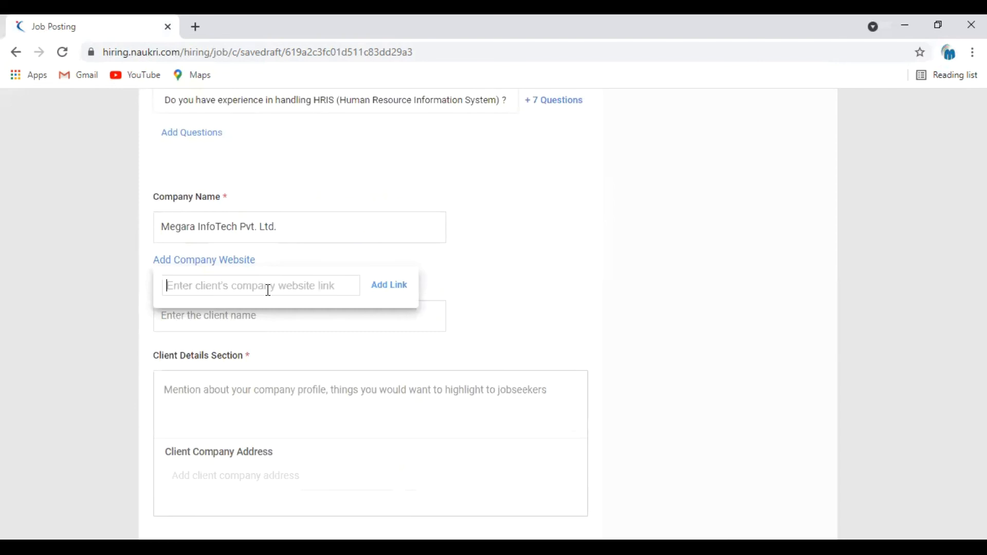
click(271, 337)
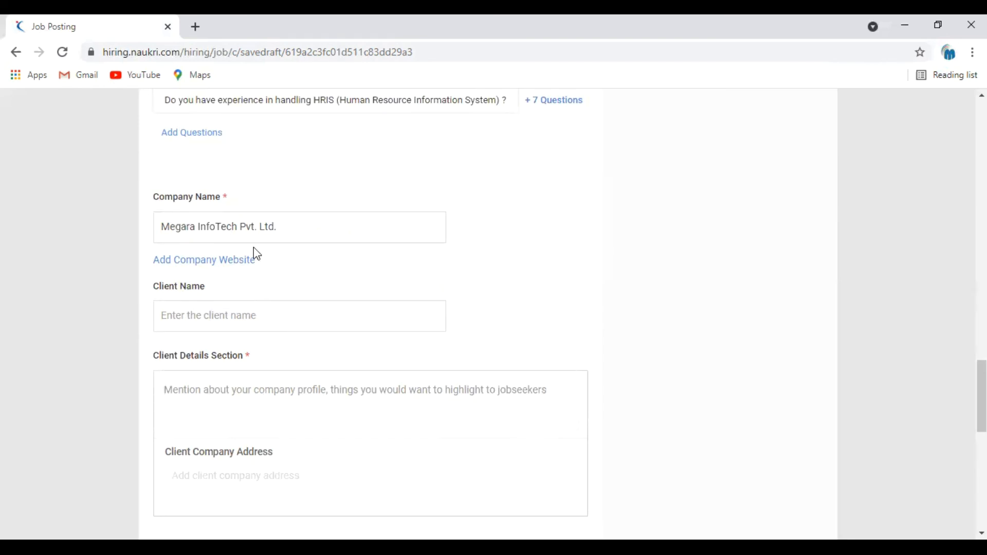
Open the About Us page of megara.co.in in a new browser tab and copy the first paragraph of its company introduction.
click(196, 27)
text(m)
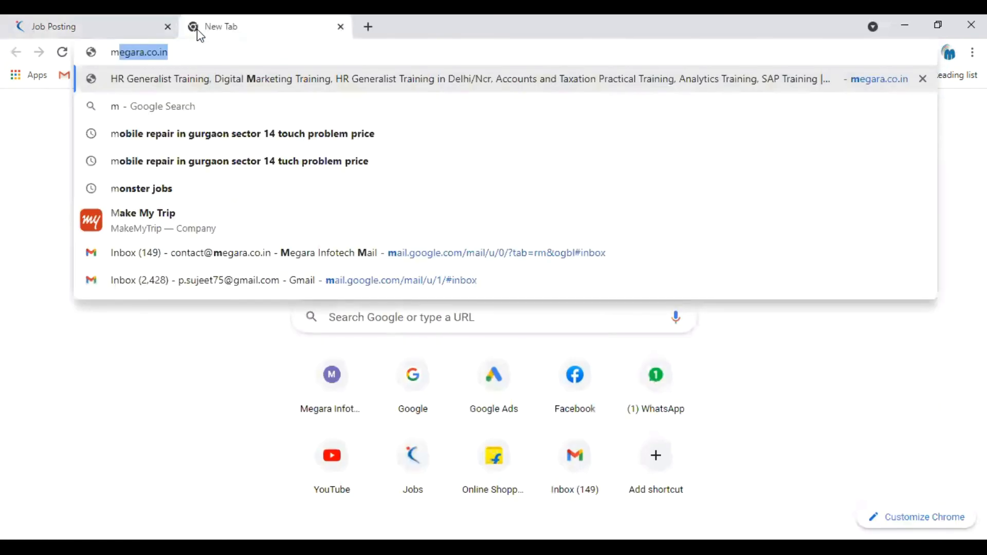
key(Return)
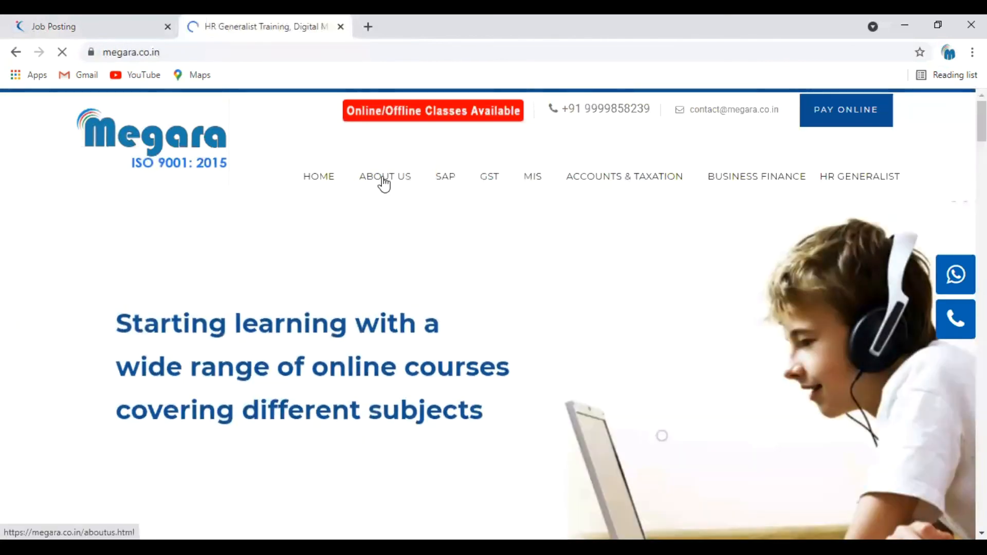
click(381, 180)
scroll(382, 440, down, 2)
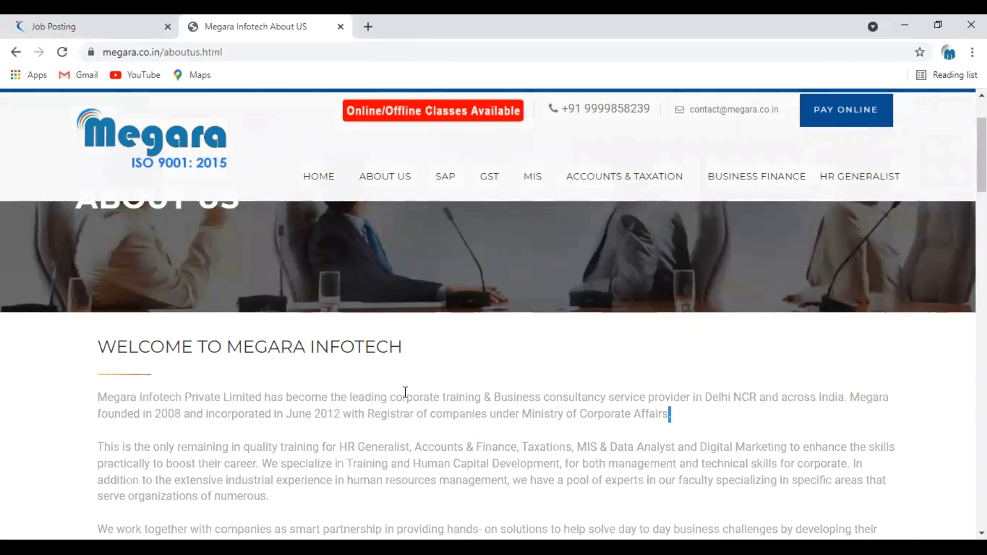
drag(671, 414, 102, 398)
key(ctrl+c)
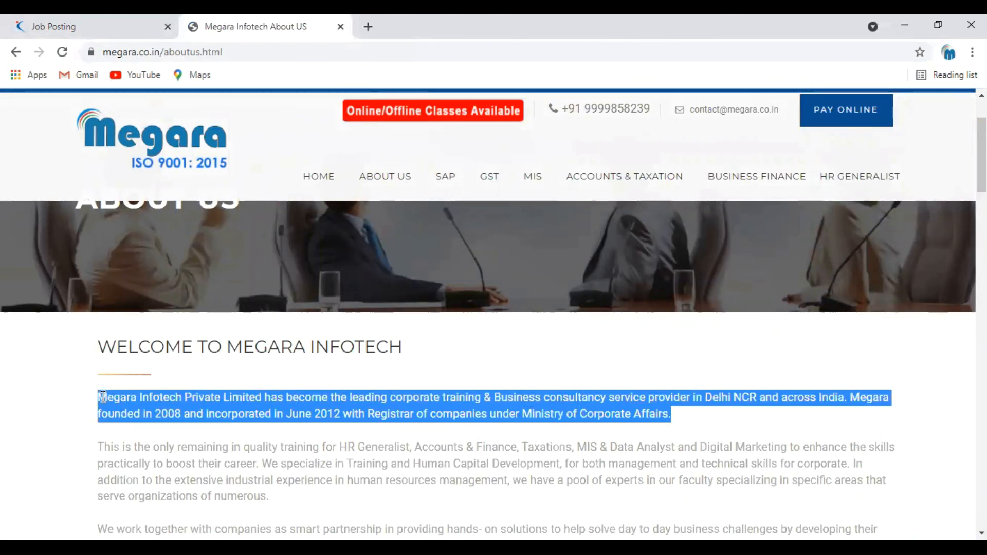
Paste the copied introduction into the job posting's Client Details Section and shorten "Ministry of Corporate Affairs" to "MCA".
click(77, 23)
key(ctrl+v)
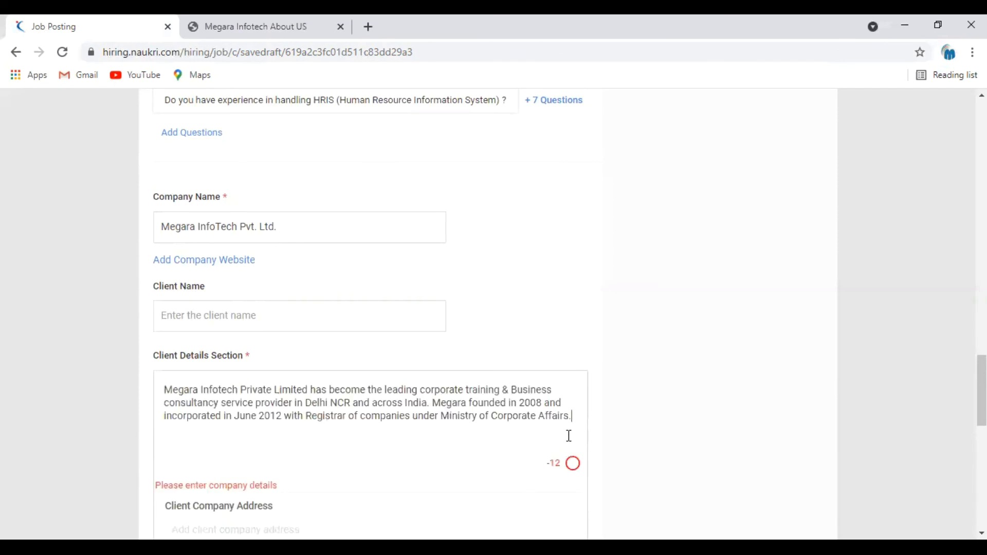
key(BackSpace)
key(BackSpace)
key(BackSpace)
key(BackSpace)
key(BackSpace)
key(BackSpace)
key(BackSpace)
key(BackSpace)
key(BackSpace)
key(BackSpace)
key(BackSpace)
key(BackSpace)
key(BackSpace)
key(BackSpace)
key(BackSpace)
key(BackSpace)
key(BackSpace)
key(BackSpace)
key(BackSpace)
key(BackSpace)
key(BackSpace)
key(BackSpace)
key(BackSpace)
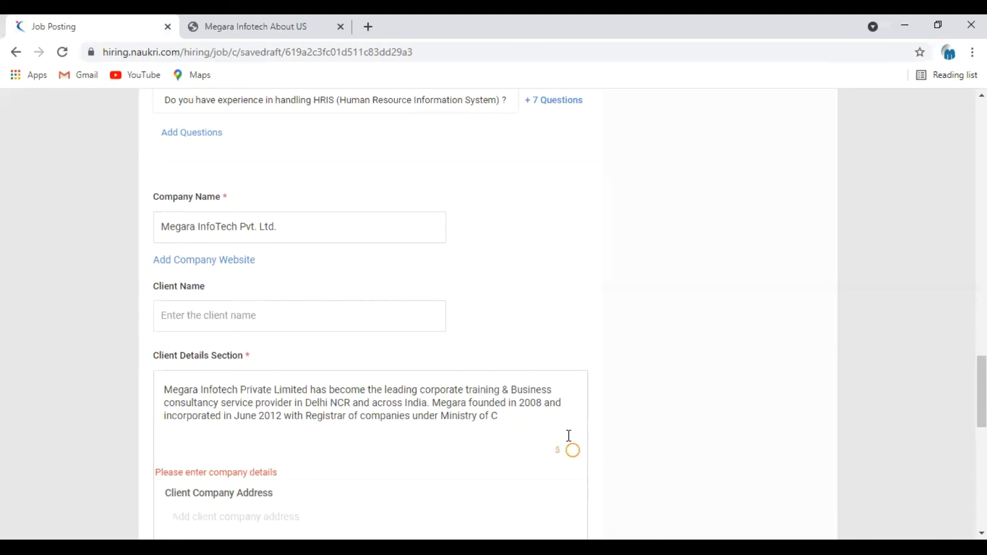
key(BackSpace)
key(BackSpace)
key(BackSpace)
key(BackSpace)
key(BackSpace)
key(BackSpace)
text(CA)
Leave the client company address blank and hide the recruiter details from candidates.
scroll(331, 432, down, 2)
click(331, 432)
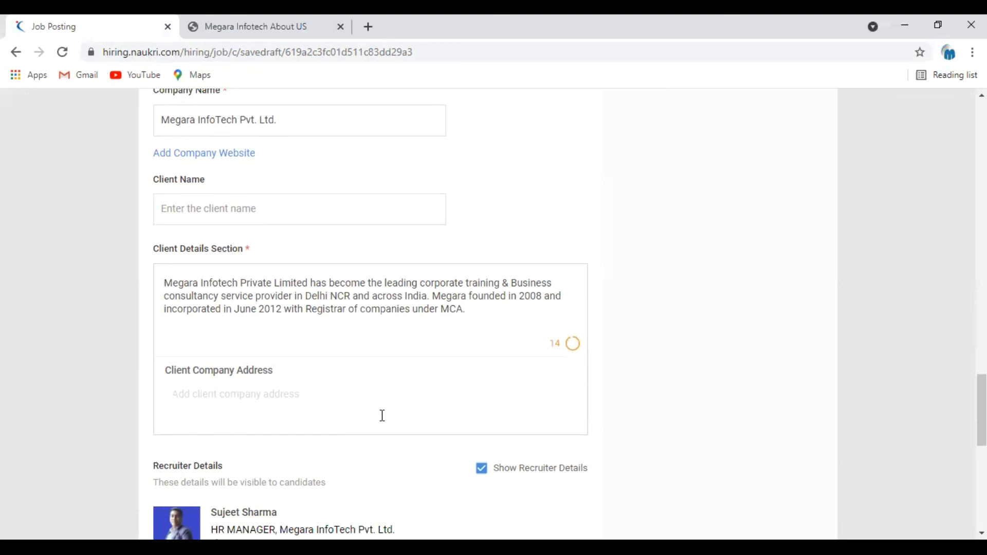
scroll(383, 415, down, 4)
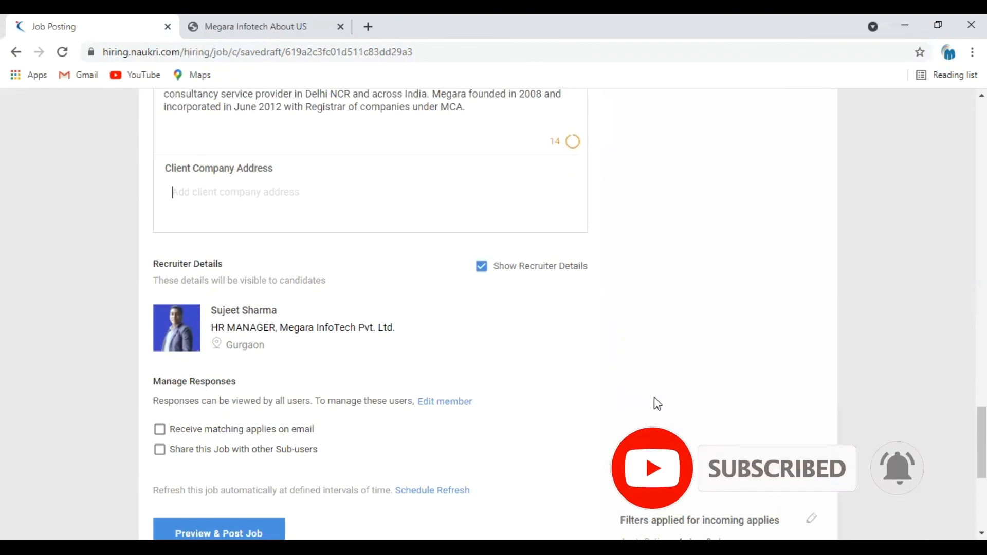
click(486, 268)
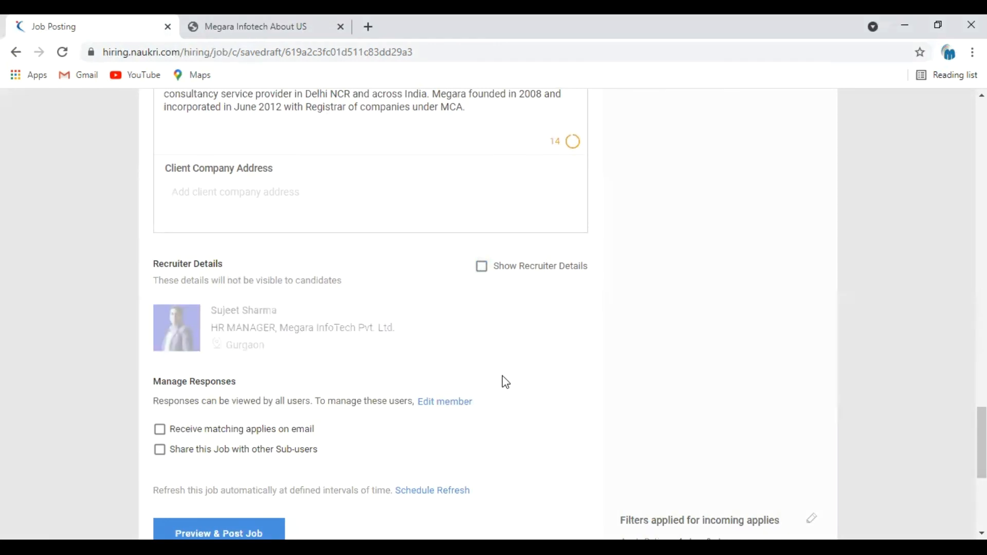
Preview the job posting and review its location, description, role, education, key skills and company information.
scroll(506, 382, down, 3)
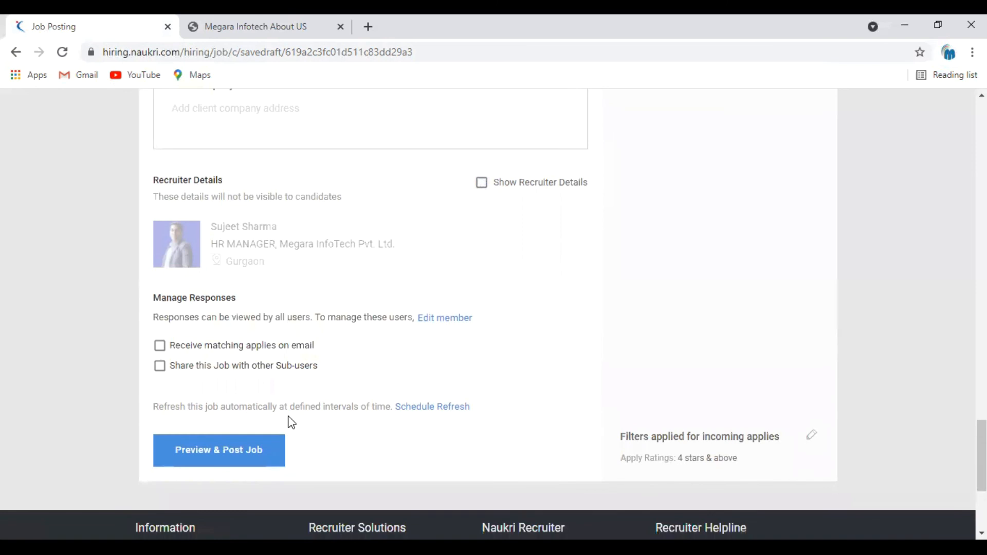
click(221, 448)
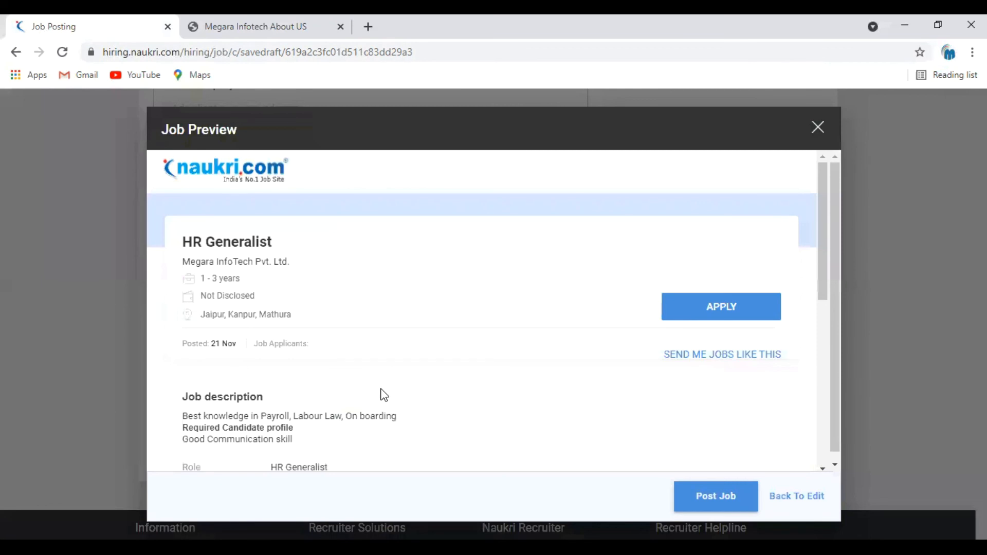
scroll(383, 395, down, 7)
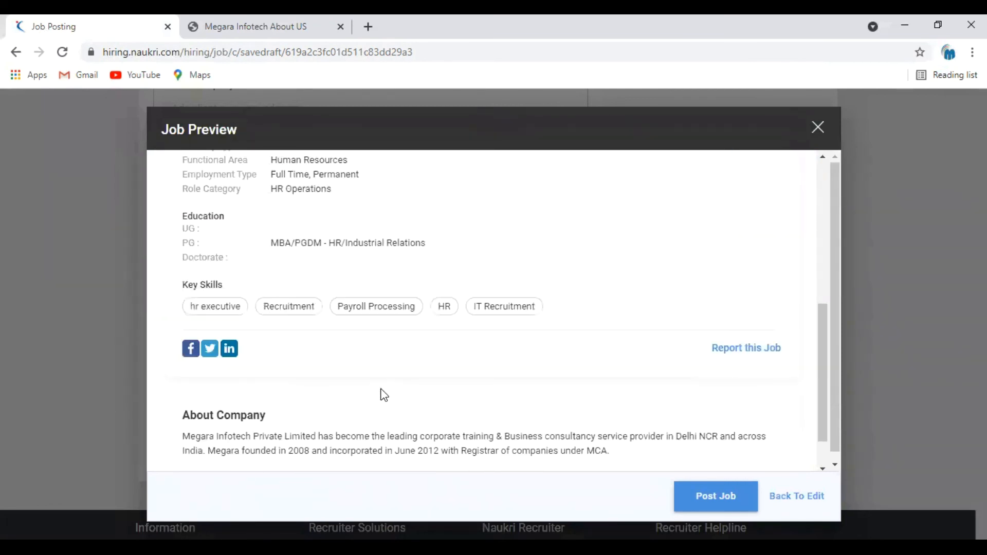
scroll(383, 395, down, 1)
scroll(383, 395, up, 7)
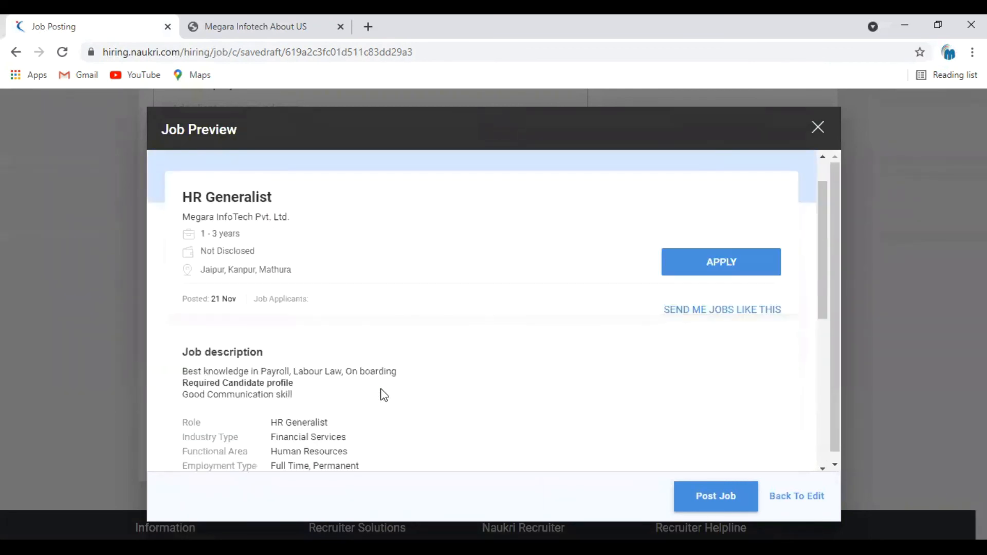
scroll(334, 350, up, 1)
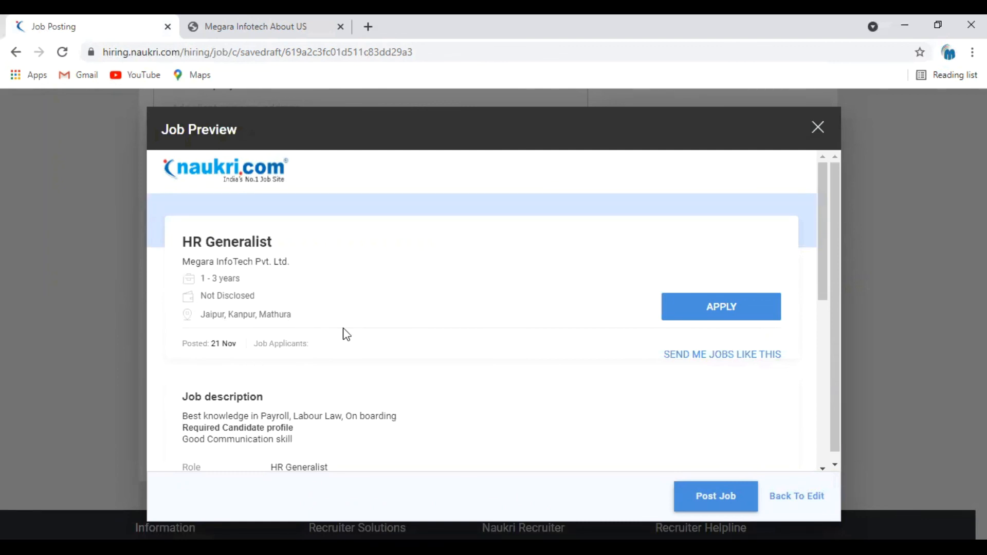
scroll(342, 333, down, 1)
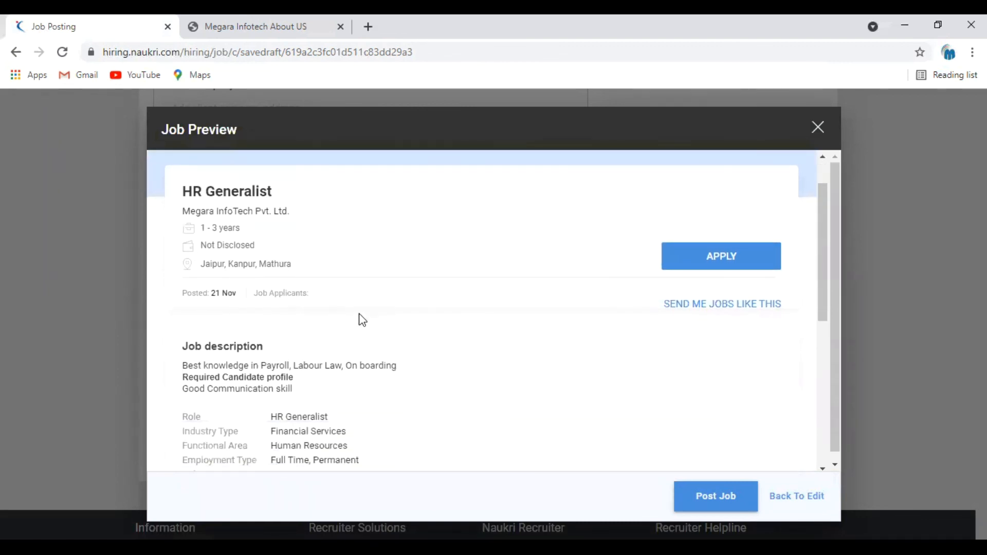
scroll(323, 338, down, 1)
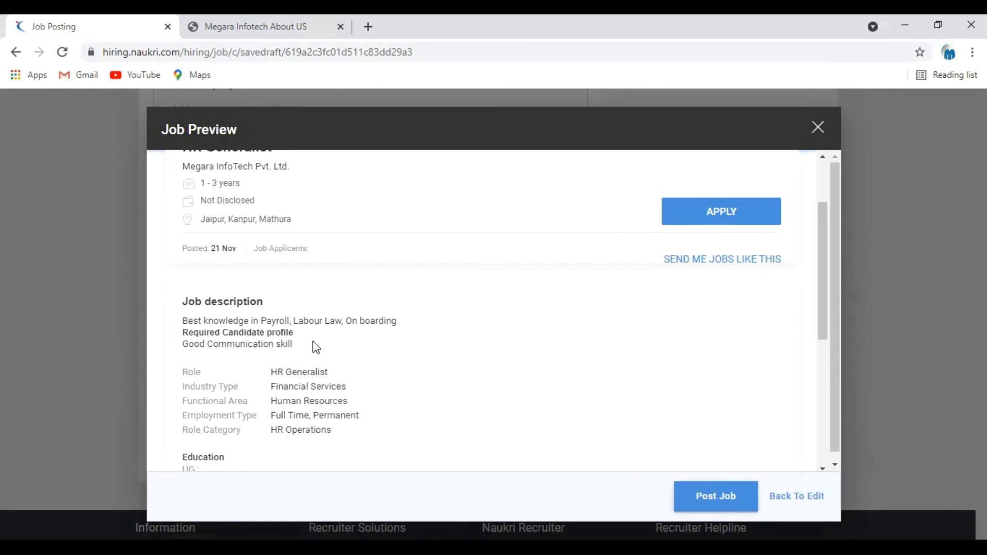
scroll(347, 341, down, 4)
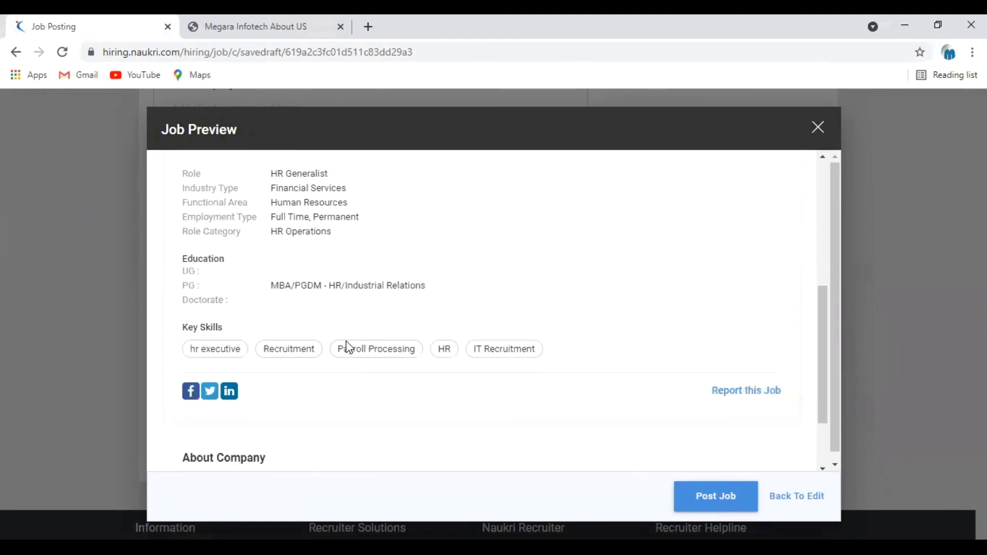
scroll(349, 348, down, 2)
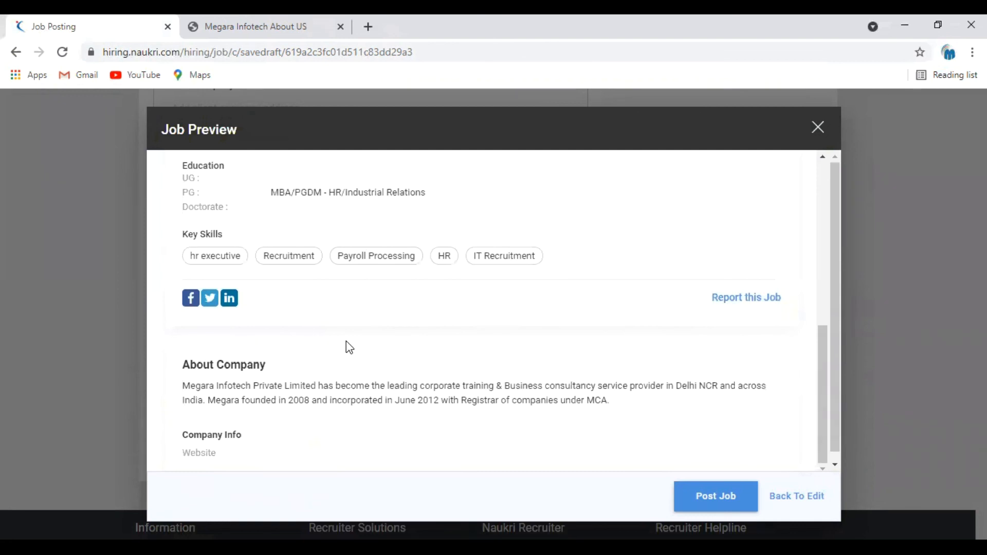
scroll(349, 348, down, 1)
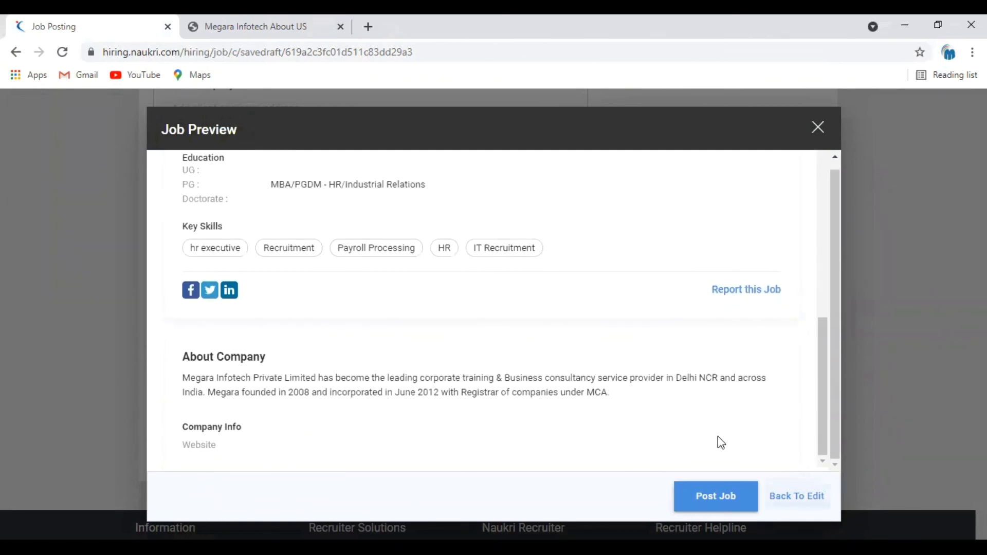
scroll(764, 436, up, 1)
scroll(764, 435, down, 1)
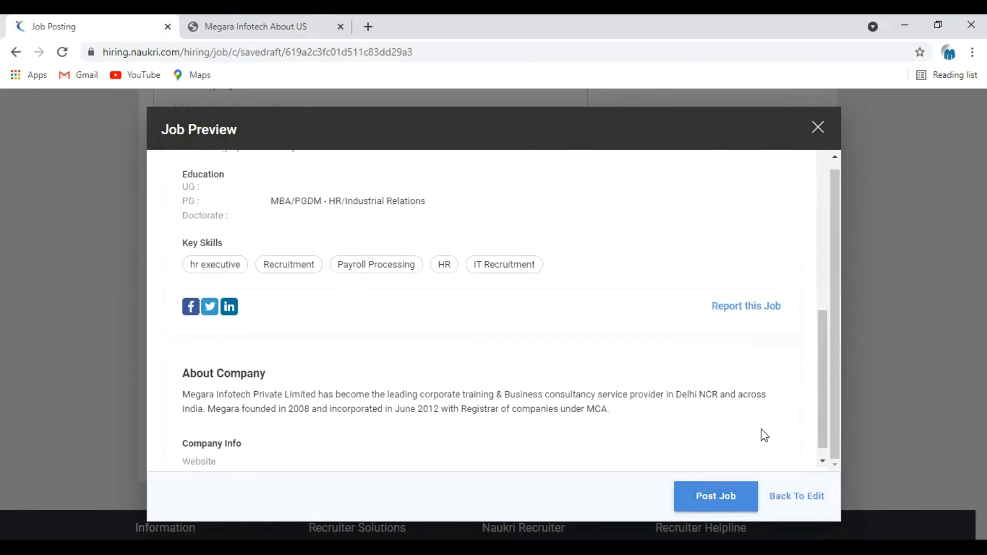
Close the job preview without posting and return to the beginning of the job form.
key(Escape)
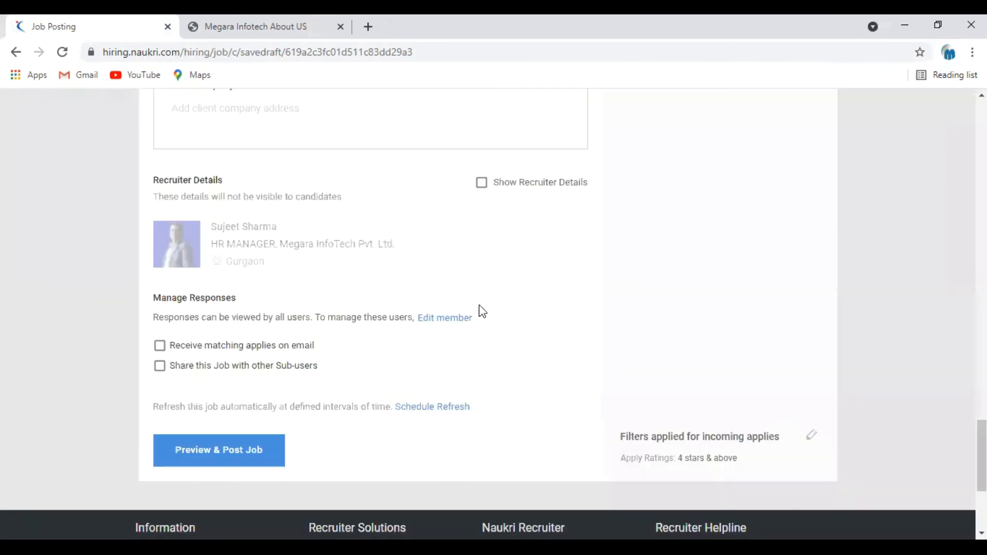
scroll(471, 297, up, 20)
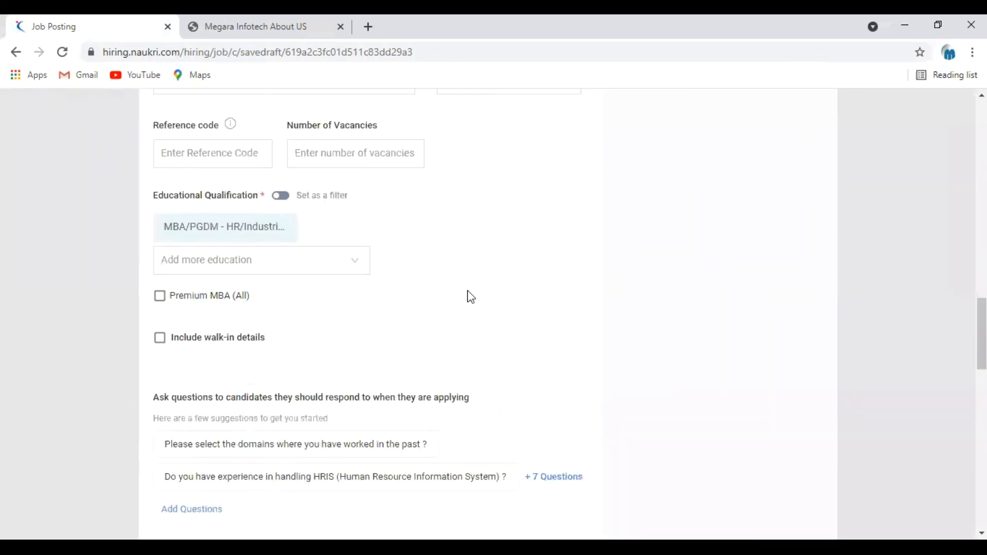
scroll(469, 295, up, 10)
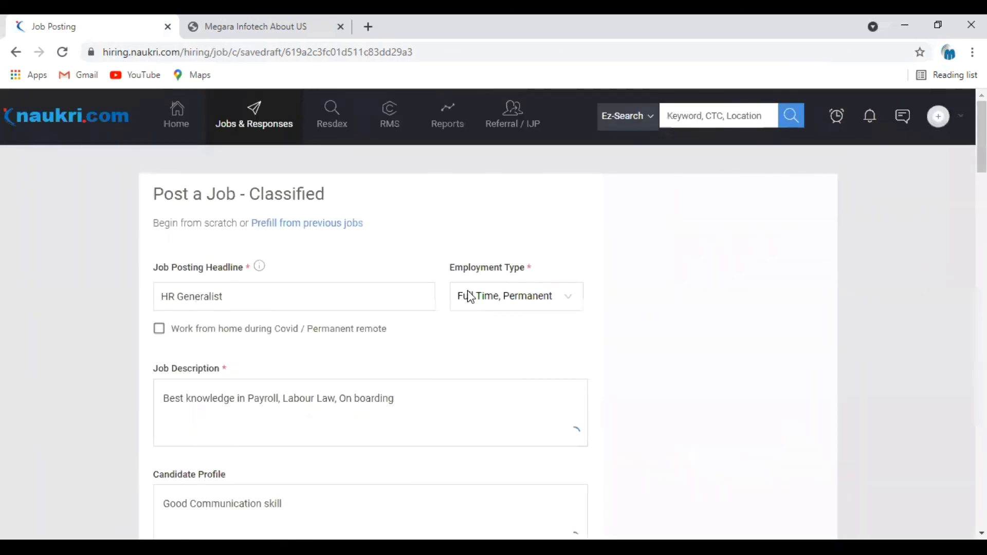